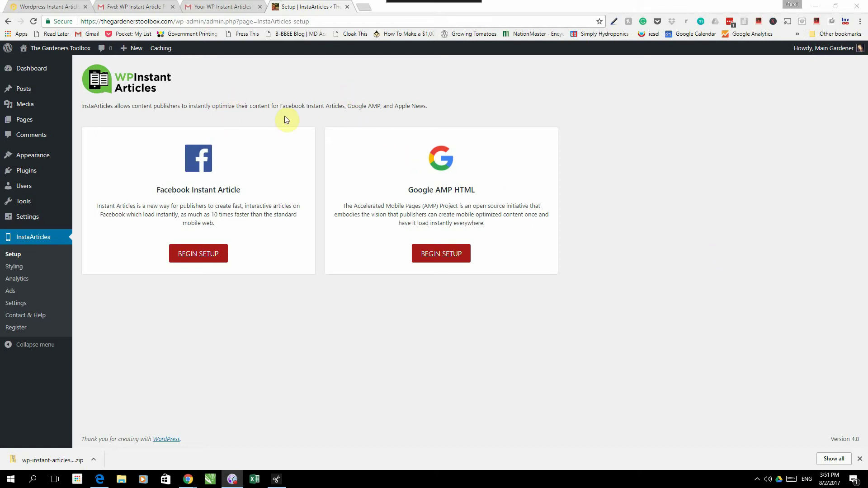
Begin the Google AMP HTML setup by installing and activating the AMP plugin on the WordPress site.
{"action": "left_click", "coordinate": [27, 239]}
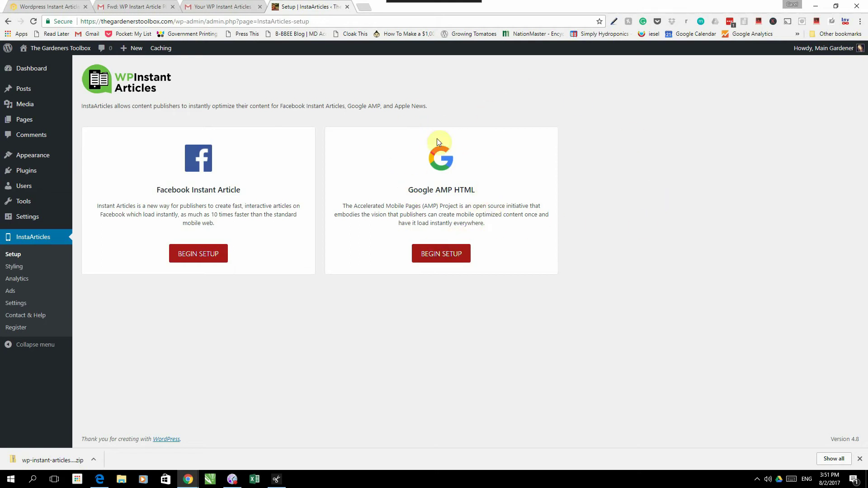
{"action": "left_click", "coordinate": [442, 255]}
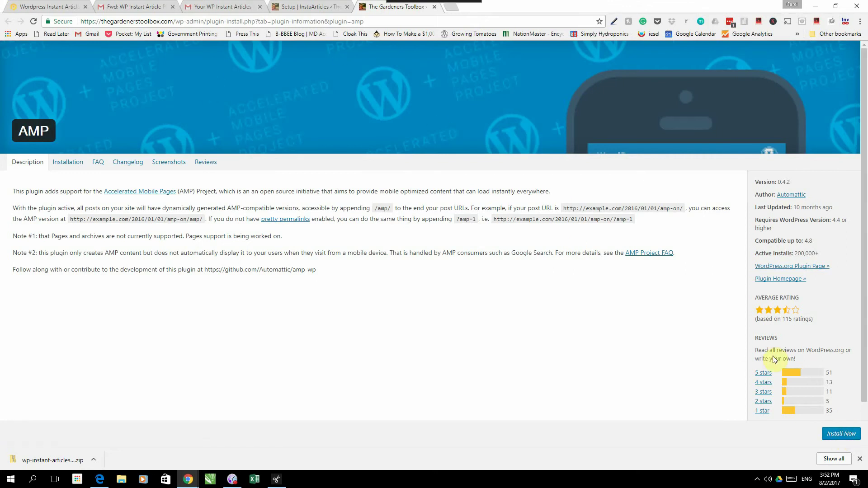
{"action": "left_click", "coordinate": [838, 435]}
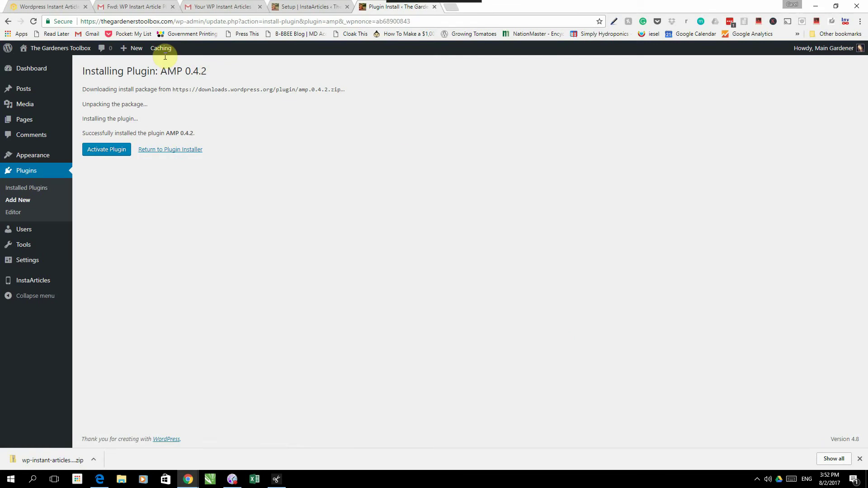
{"action": "left_click", "coordinate": [104, 152]}
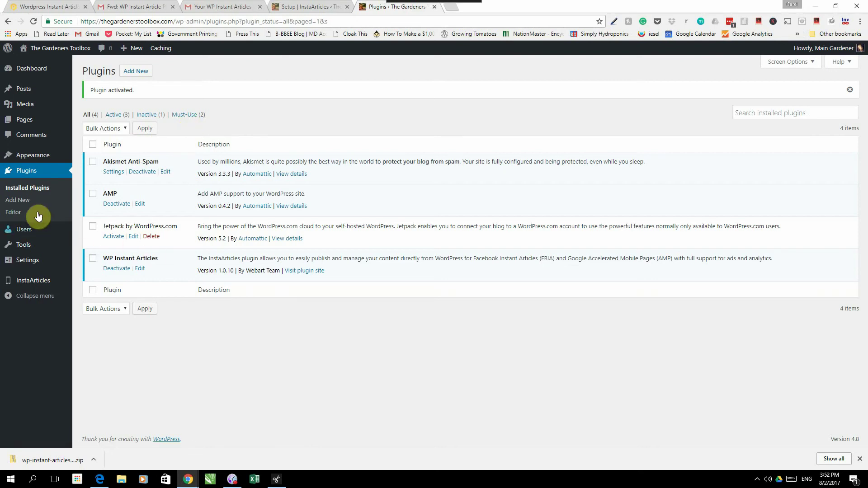
Review the Facebook Instant Articles setup instructions in InstaArticles, from signing up through submitting the page for review.
{"action": "left_click", "coordinate": [32, 279]}
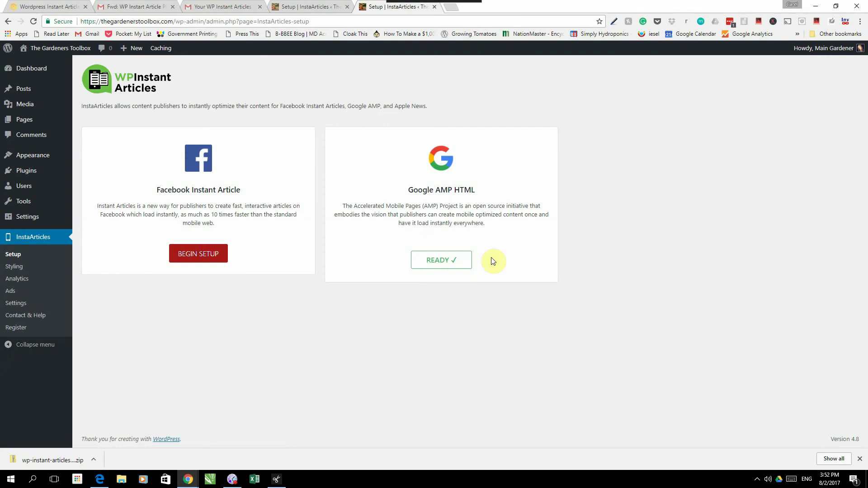
{"action": "left_click", "coordinate": [199, 255]}
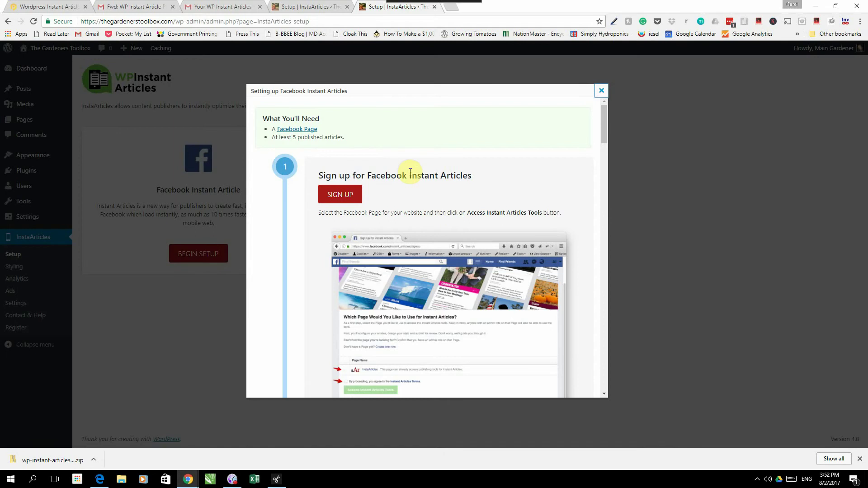
{"action": "scroll", "coordinate": [410, 172], "scroll_direction": "down", "scroll_amount": 10}
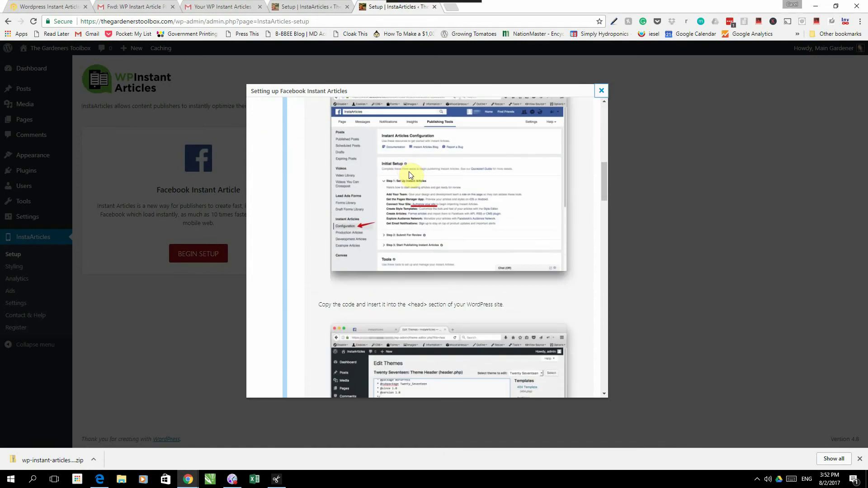
{"action": "scroll", "coordinate": [410, 174], "scroll_direction": "down", "scroll_amount": 12}
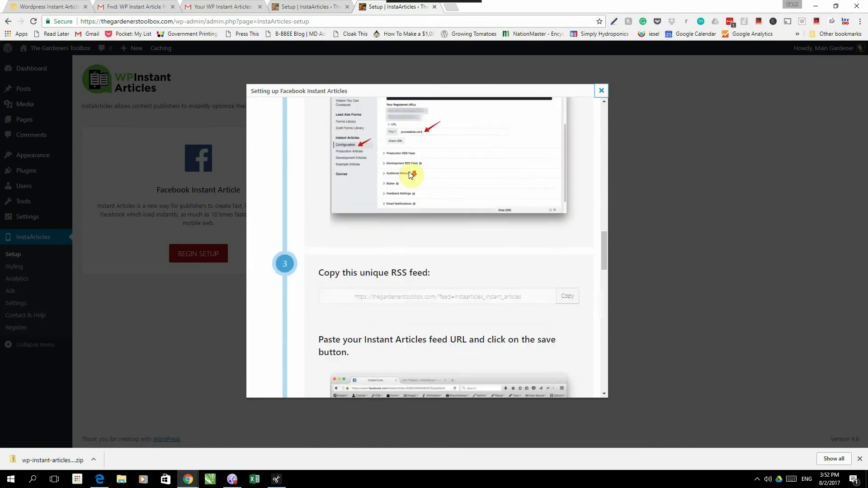
{"action": "scroll", "coordinate": [410, 174], "scroll_direction": "down", "scroll_amount": 12}
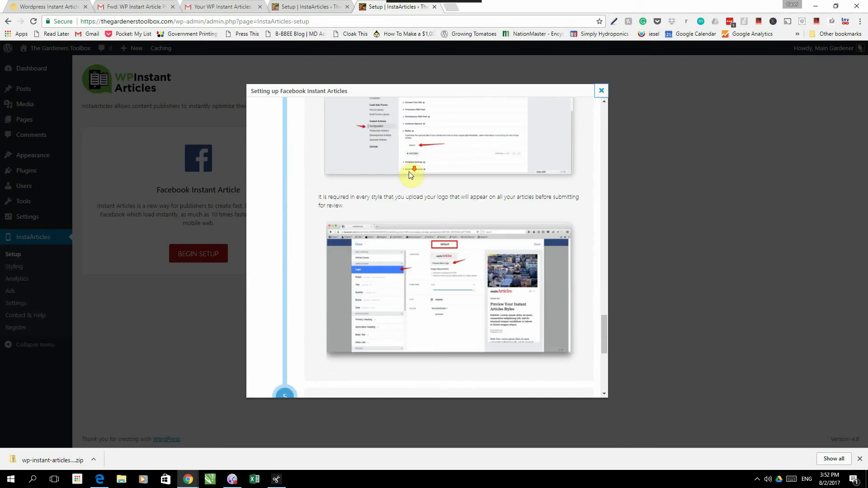
{"action": "scroll", "coordinate": [410, 174], "scroll_direction": "down", "scroll_amount": 6}
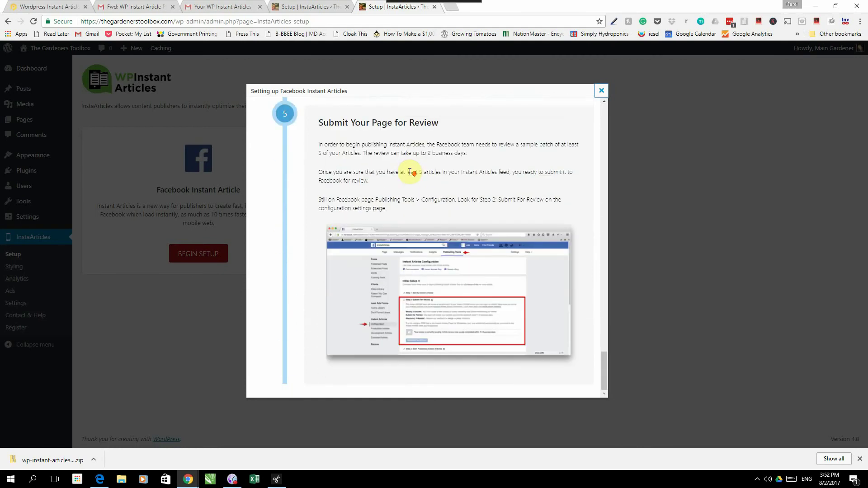
{"action": "scroll", "coordinate": [410, 173], "scroll_direction": "up", "scroll_amount": 20}
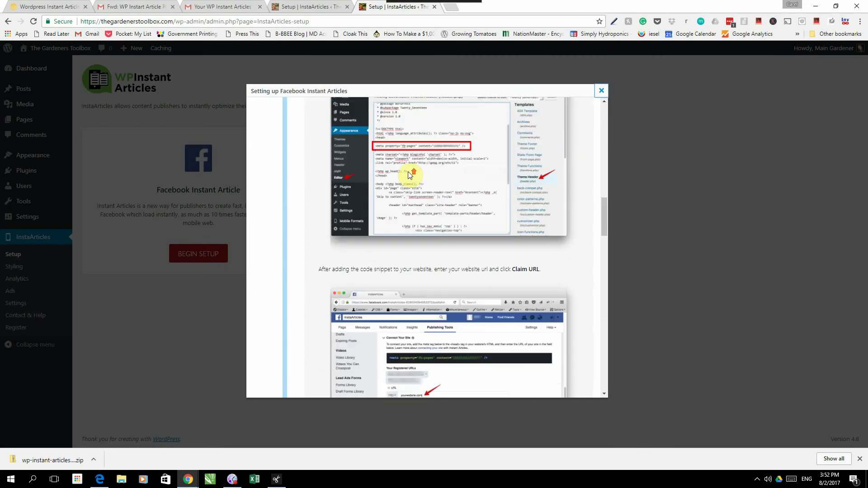
{"action": "scroll", "coordinate": [410, 175], "scroll_direction": "up", "scroll_amount": 15}
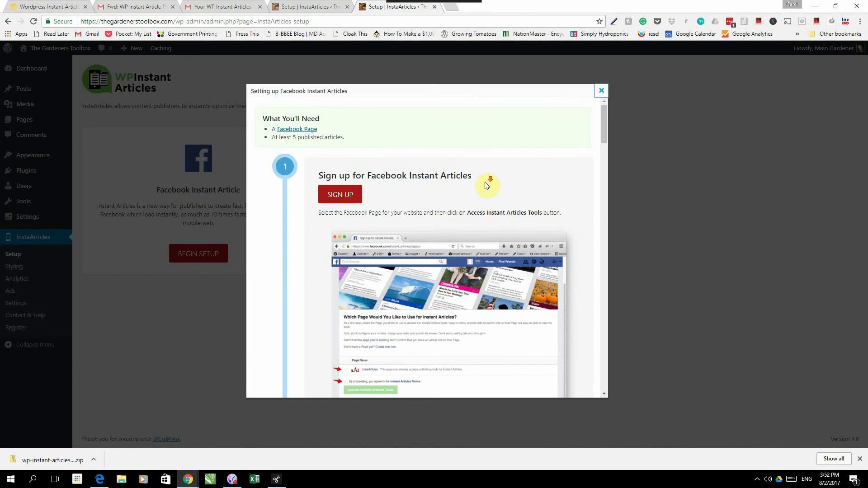
{"action": "scroll", "coordinate": [486, 185], "scroll_direction": "down", "scroll_amount": 10}
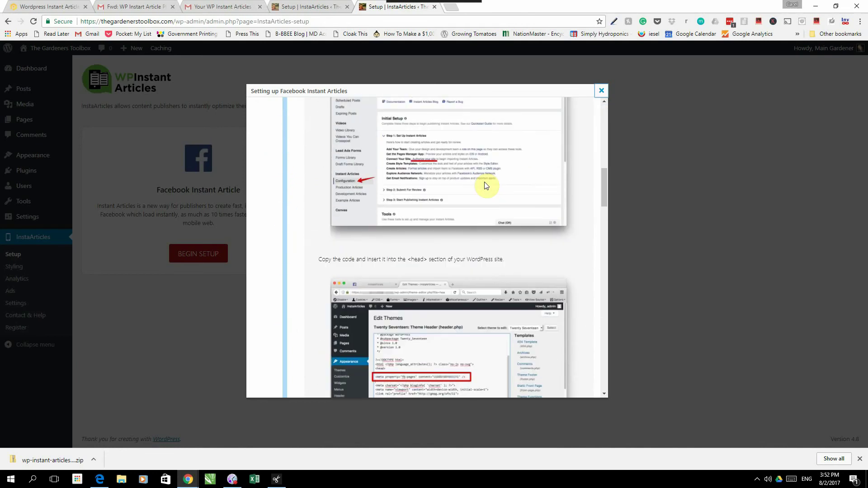
{"action": "scroll", "coordinate": [485, 186], "scroll_direction": "up", "scroll_amount": 5}
{"action": "left_click", "coordinate": [601, 92]}
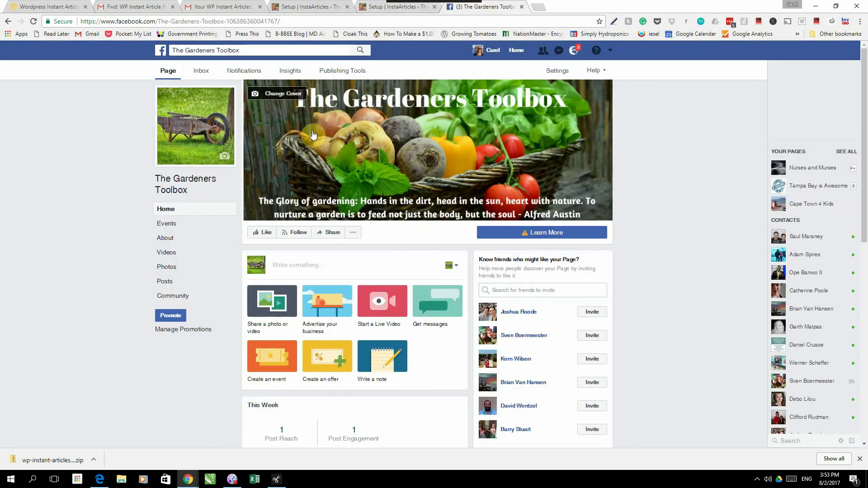
Copy the fb:pages meta tag from Connect Your Site in The Gardeners Toolbox Facebook page's Instant Articles configuration.
{"action": "left_click", "coordinate": [342, 73]}
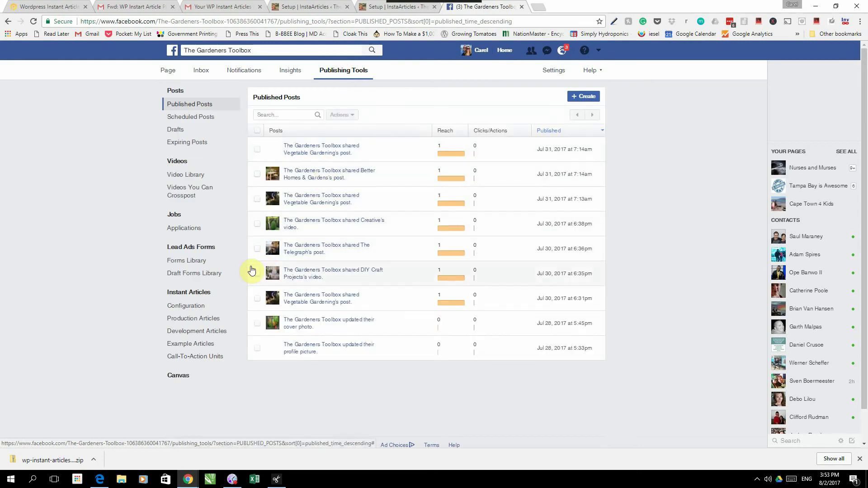
{"action": "left_click", "coordinate": [180, 306]}
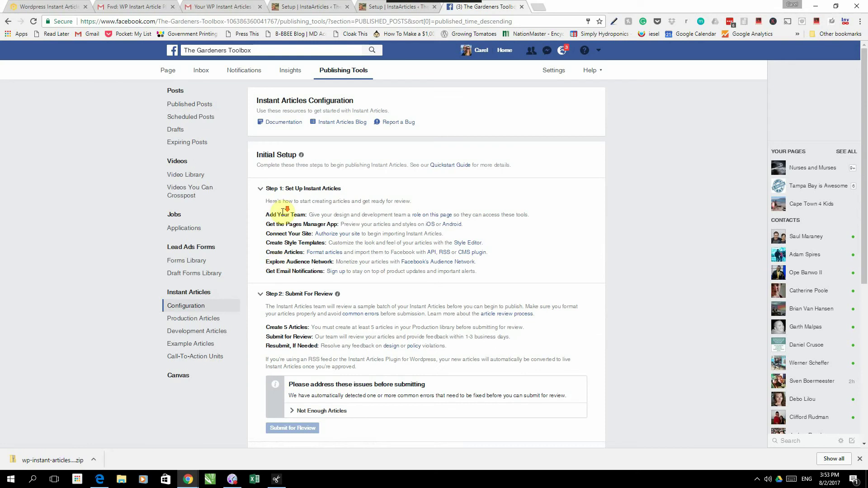
{"action": "scroll", "coordinate": [283, 212], "scroll_direction": "down", "scroll_amount": 5}
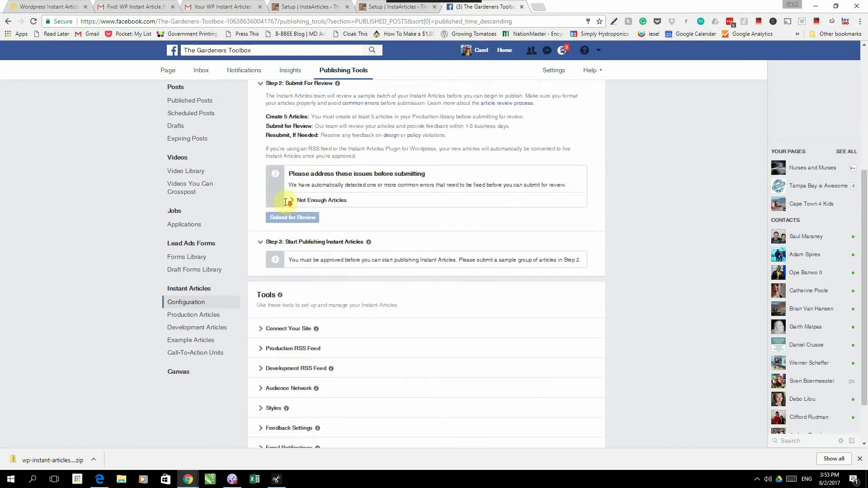
{"action": "scroll", "coordinate": [286, 203], "scroll_direction": "down", "scroll_amount": 1}
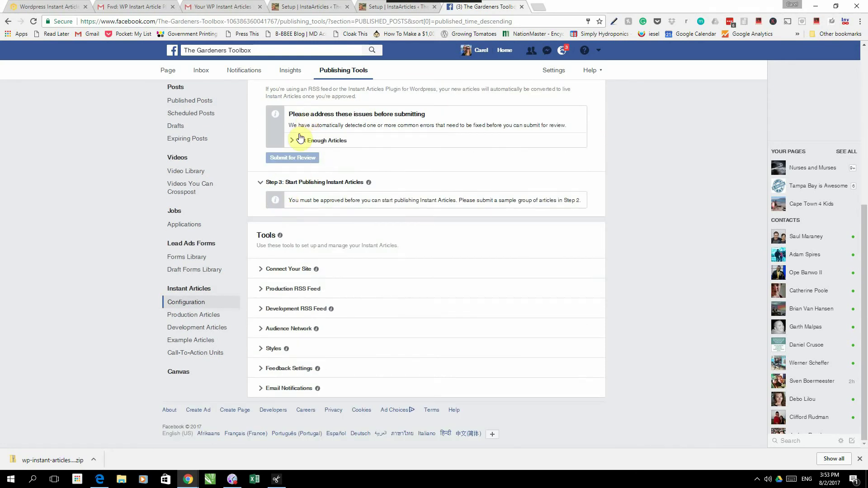
{"action": "left_click", "coordinate": [270, 271]}
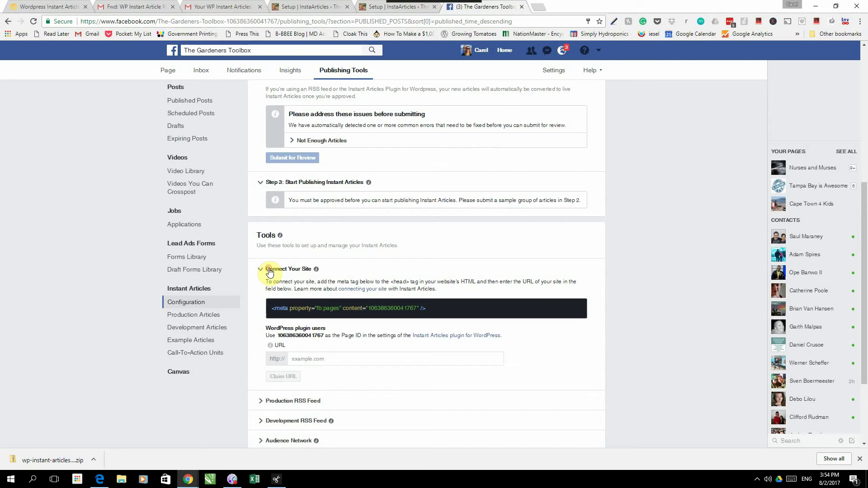
{"action": "left_click", "coordinate": [272, 308]}
{"action": "left_click_drag", "start_coordinate": [272, 307], "coordinate": [426, 306]}
{"action": "key", "text": "ctrl+c"}
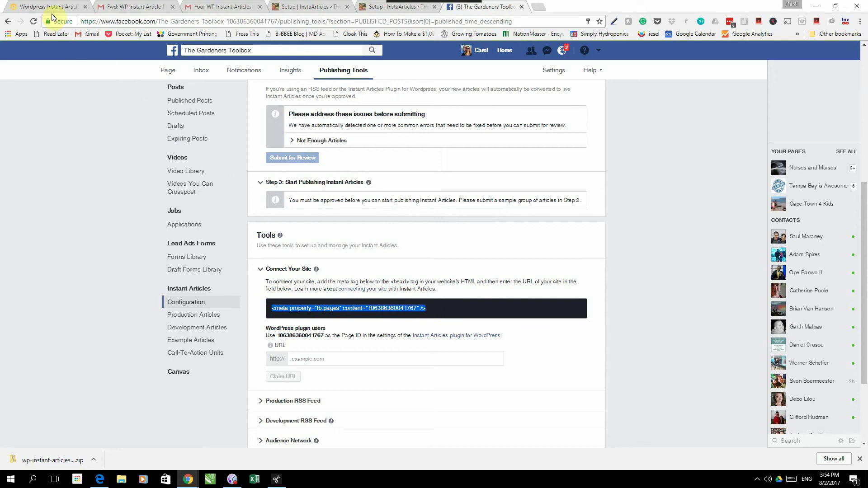
Return to the WordPress admin and open the ViralFree Theme Header file (header.php) in the theme editor.
{"action": "left_click", "coordinate": [312, 8]}
{"action": "left_click", "coordinate": [601, 91]}
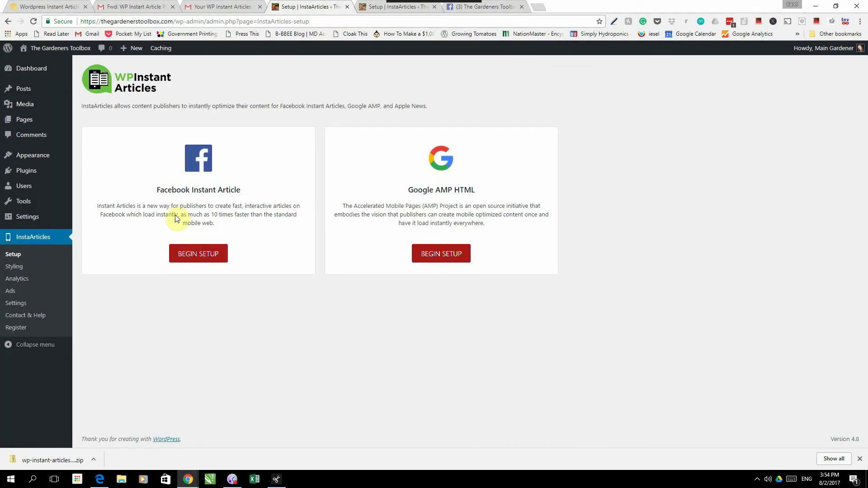
{"action": "mouse_move", "coordinate": [32, 126]}
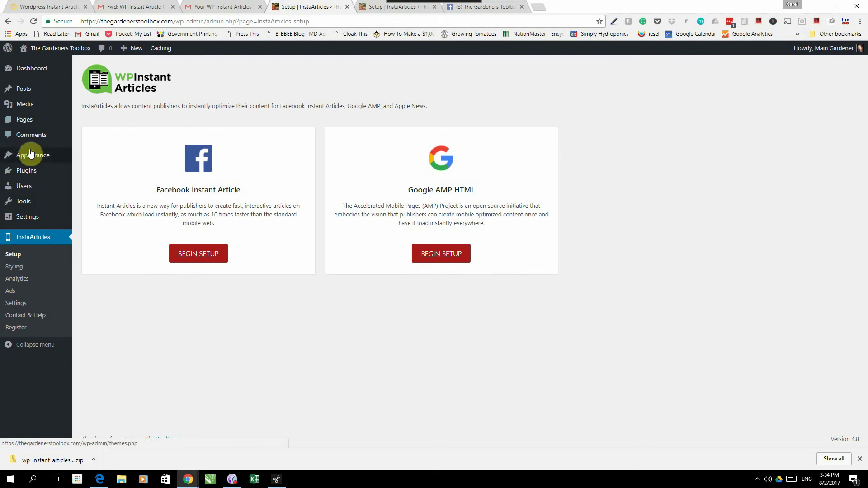
{"action": "mouse_move", "coordinate": [30, 157]}
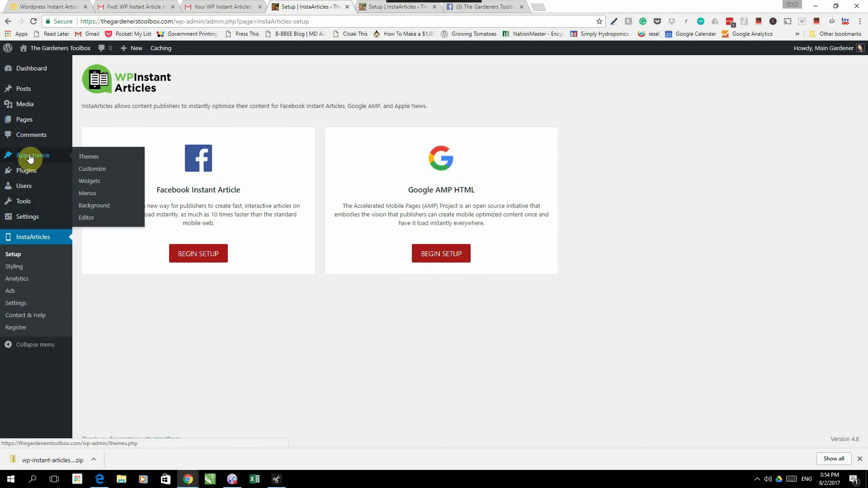
{"action": "left_click", "coordinate": [88, 219]}
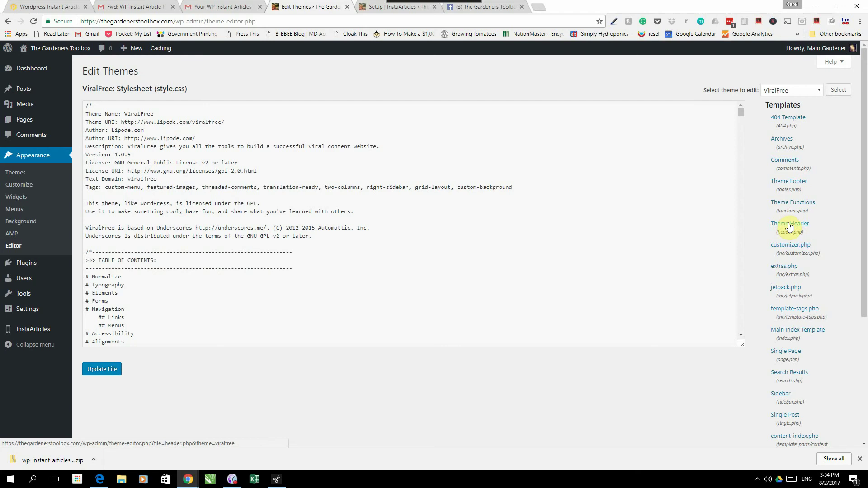
{"action": "left_click", "coordinate": [788, 226]}
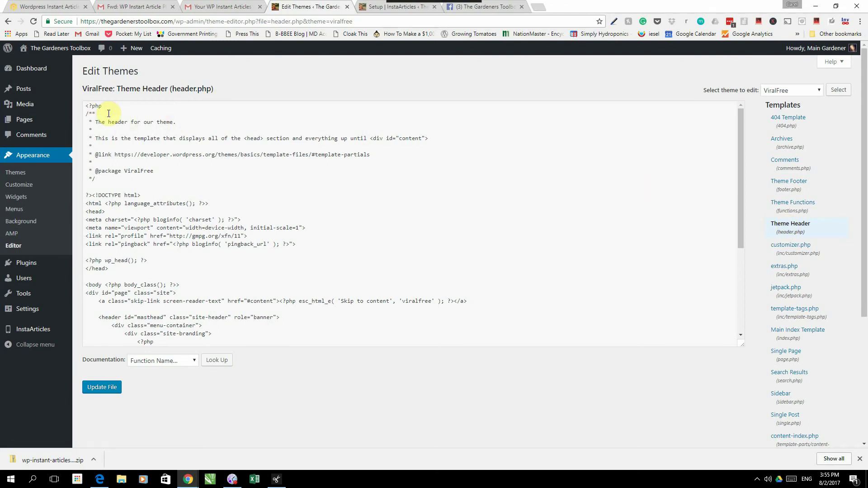
Paste the copied fb:pages meta tag on a new line just before the closing </head> tag and update header.php.
{"action": "triple_click", "coordinate": [109, 269]}
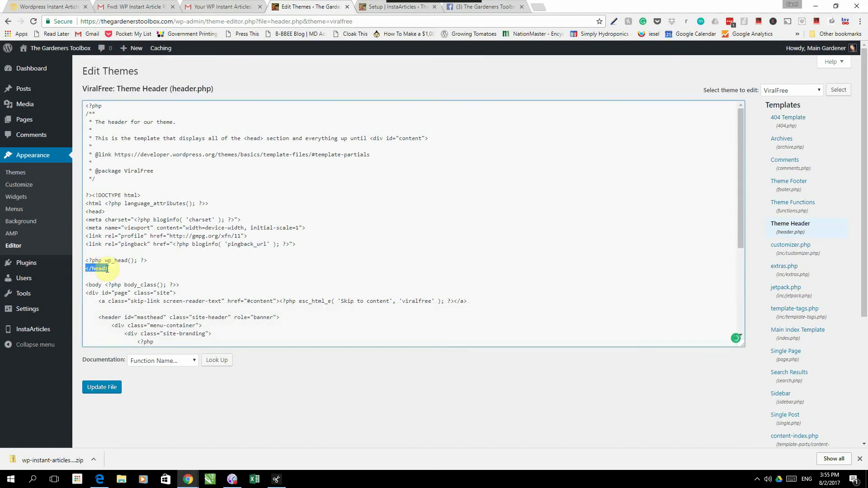
{"action": "left_click_drag", "start_coordinate": [106, 211], "coordinate": [81, 212]}
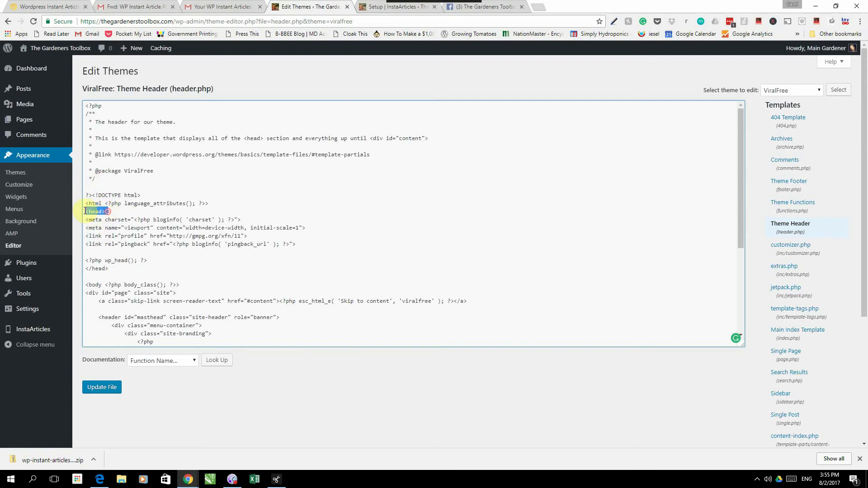
{"action": "left_click_drag", "start_coordinate": [109, 268], "coordinate": [72, 268]}
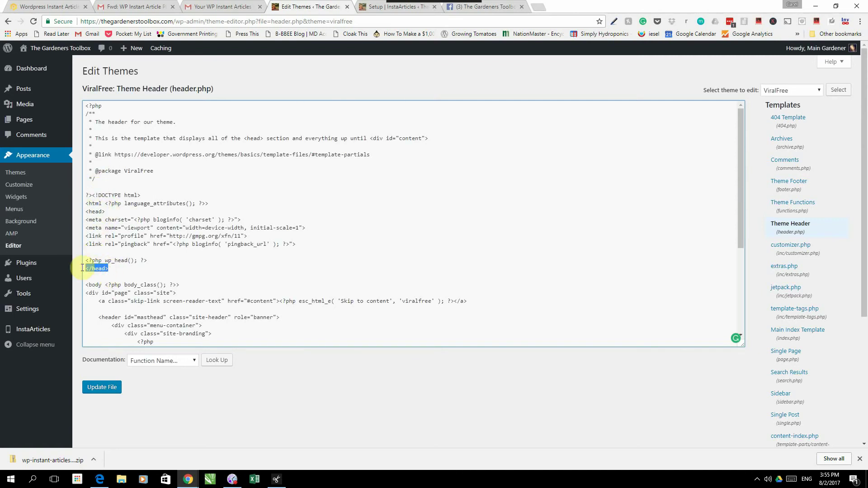
{"action": "left_click", "coordinate": [155, 259]}
{"action": "key", "text": "Return"}
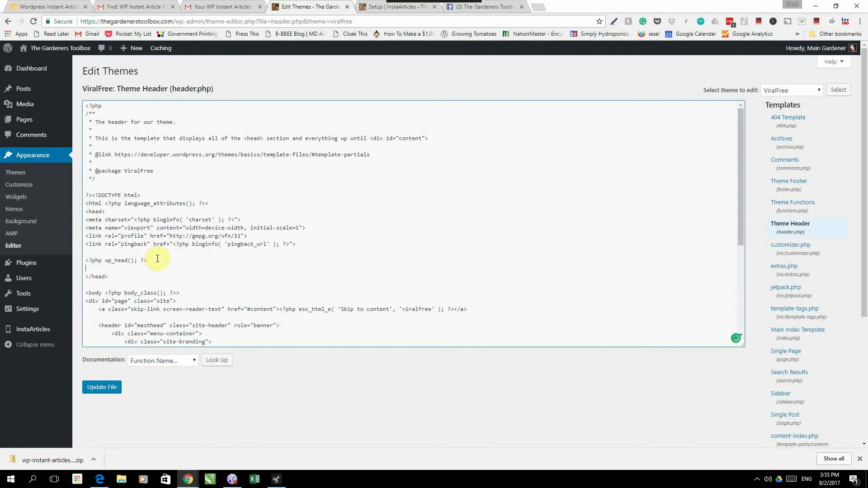
{"action": "key", "text": "ctrl+v"}
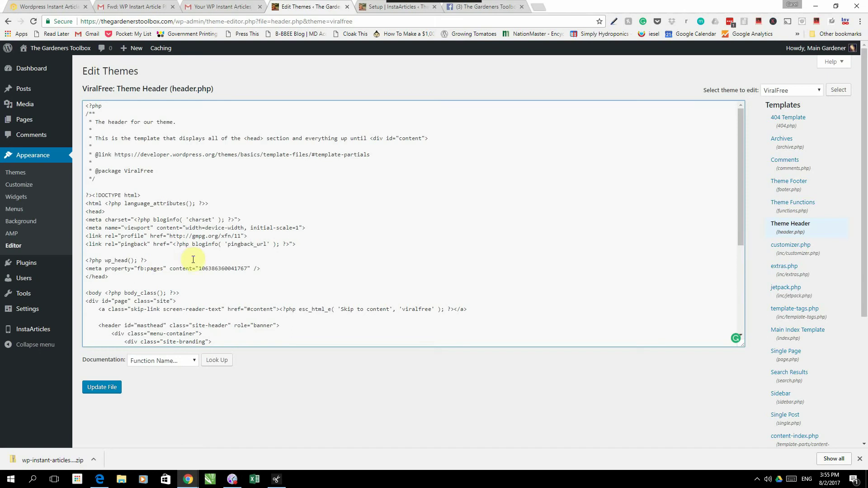
{"action": "left_click", "coordinate": [101, 388]}
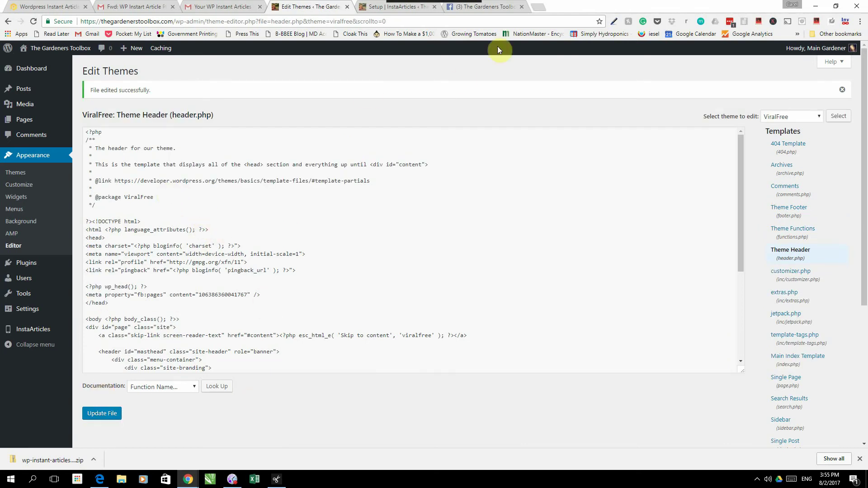
Copy the domain thegardenerstoolbox.com from the WordPress site's address for the URL field of Facebook's Connect Your Site tool.
{"action": "left_click", "coordinate": [493, 7]}
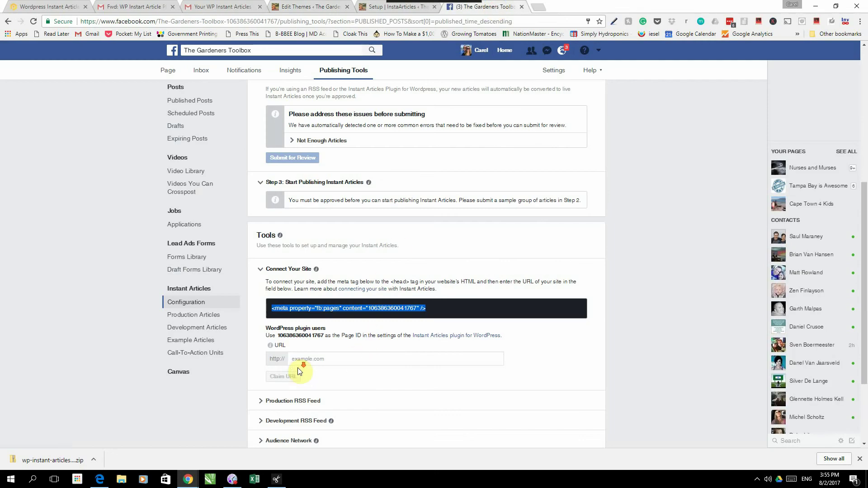
{"action": "scroll", "coordinate": [297, 367], "scroll_direction": "down", "scroll_amount": 1}
{"action": "left_click", "coordinate": [301, 313]}
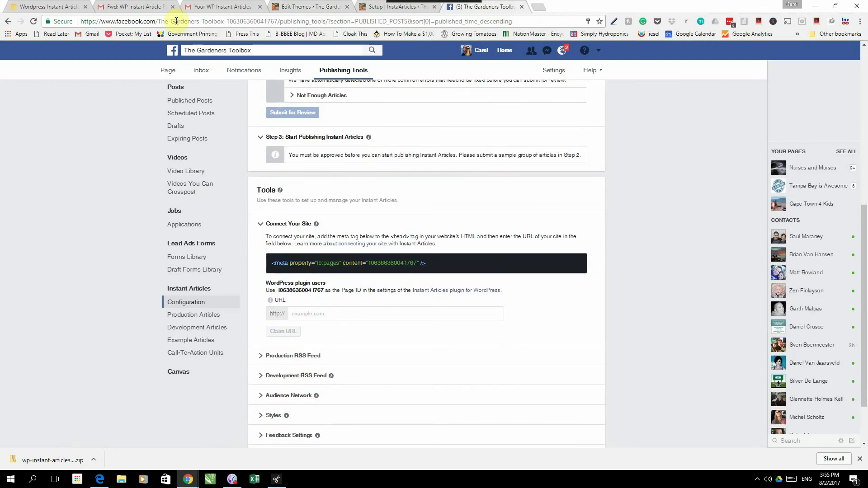
{"action": "left_click", "coordinate": [316, 7]}
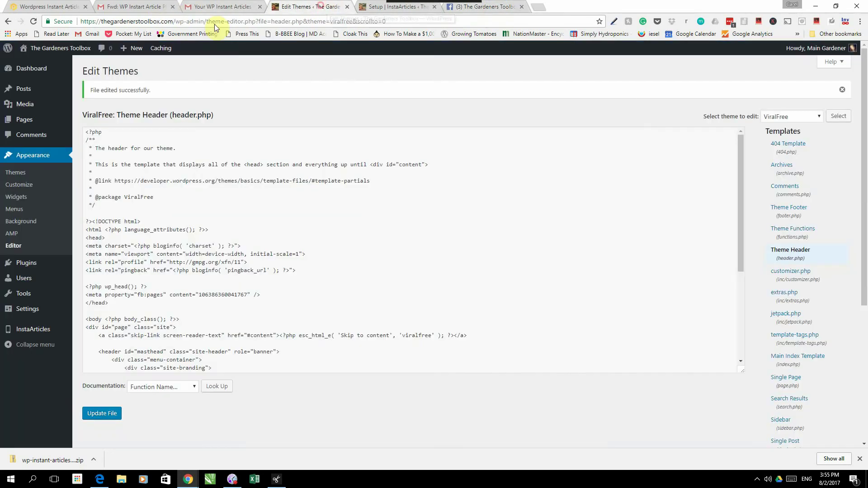
{"action": "left_click_drag", "start_coordinate": [174, 21], "coordinate": [97, 23]}
{"action": "right_click", "coordinate": [104, 21]}
{"action": "left_click", "coordinate": [132, 51]}
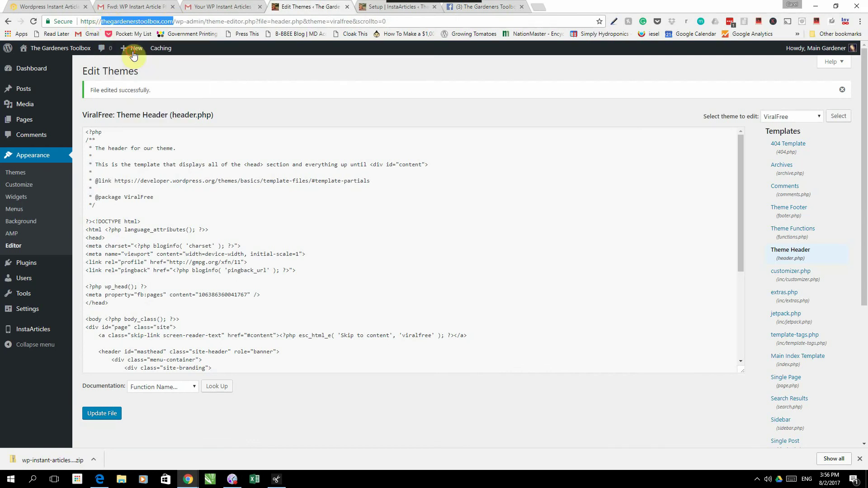
Paste the domain thegardenerstoolbox.com into the URL field of Facebook's Connect Your Site tool and claim the URL.
{"action": "left_click", "coordinate": [484, 7]}
{"action": "right_click", "coordinate": [304, 313]}
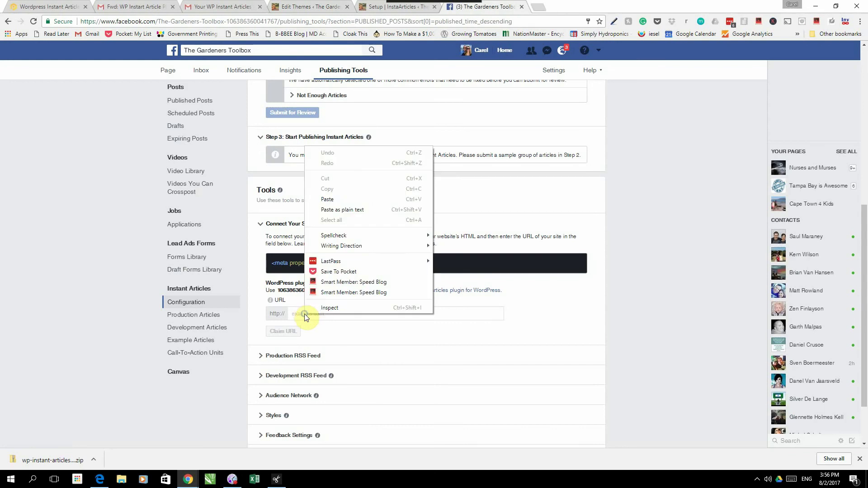
{"action": "left_click", "coordinate": [335, 199]}
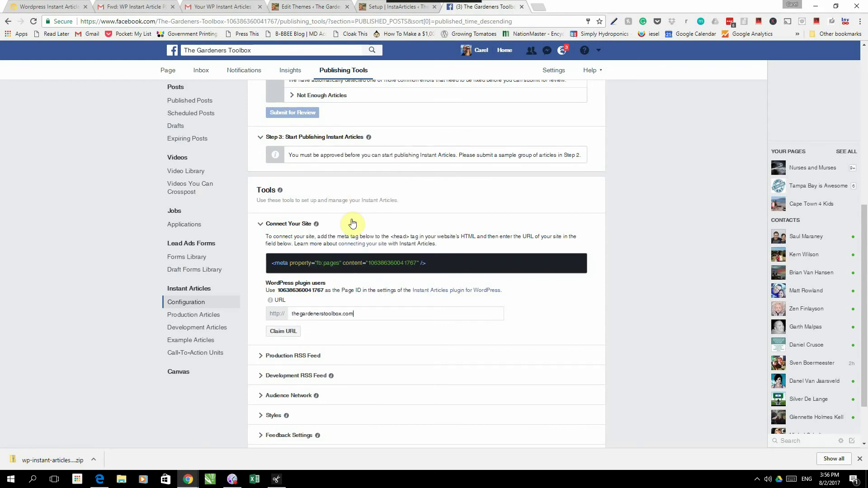
{"action": "left_click", "coordinate": [282, 334]}
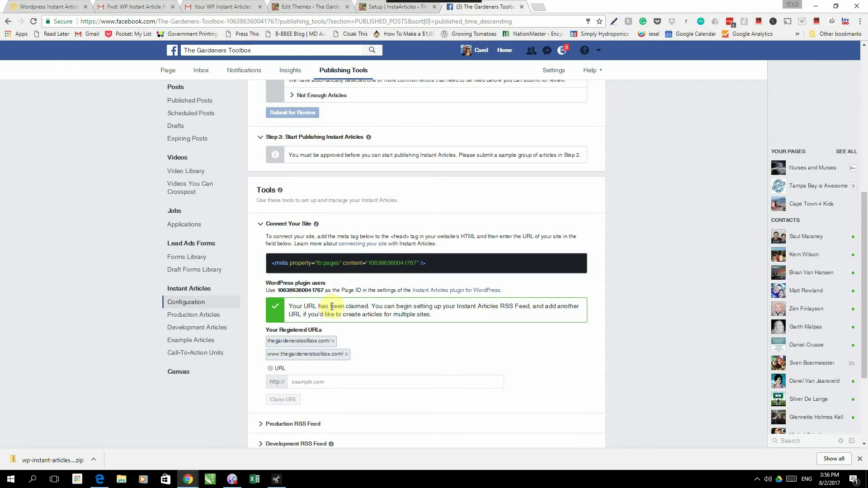
{"action": "scroll", "coordinate": [332, 301], "scroll_direction": "down", "scroll_amount": 2}
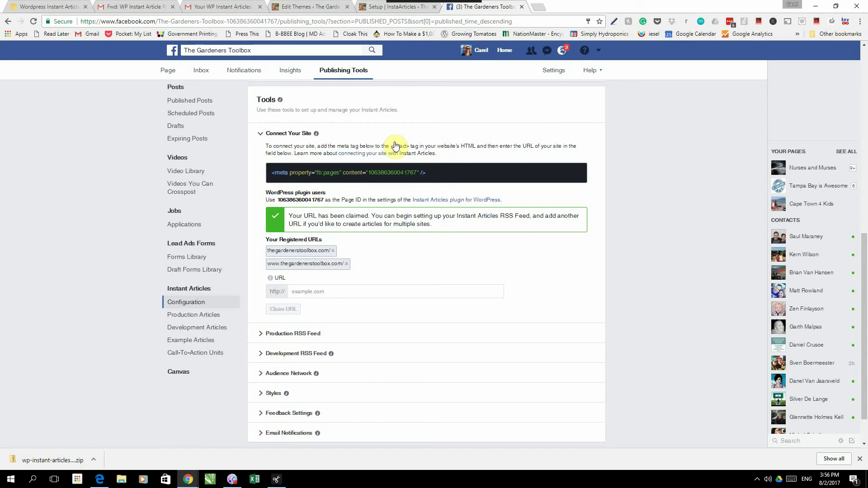
Open the WP Instant Articles setup guide for Facebook Instant Articles and try to copy the unique RSS feed URL from guide step 3.
{"action": "left_click", "coordinate": [381, 10]}
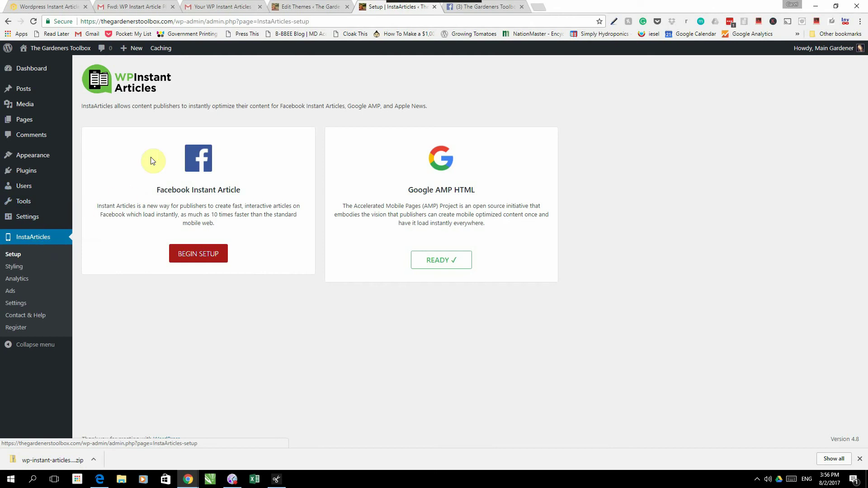
{"action": "left_click", "coordinate": [198, 254]}
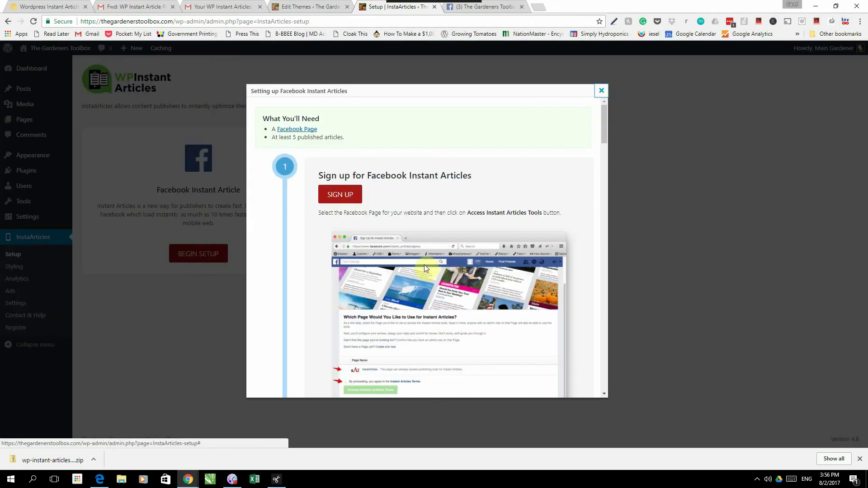
{"action": "scroll", "coordinate": [435, 250], "scroll_direction": "down", "scroll_amount": 2}
{"action": "scroll", "coordinate": [435, 249], "scroll_direction": "down", "scroll_amount": 10}
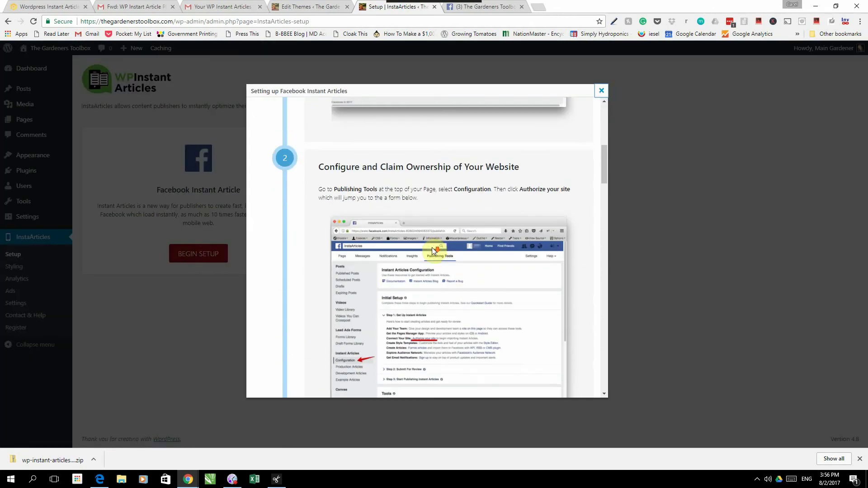
{"action": "scroll", "coordinate": [432, 249], "scroll_direction": "down", "scroll_amount": 10}
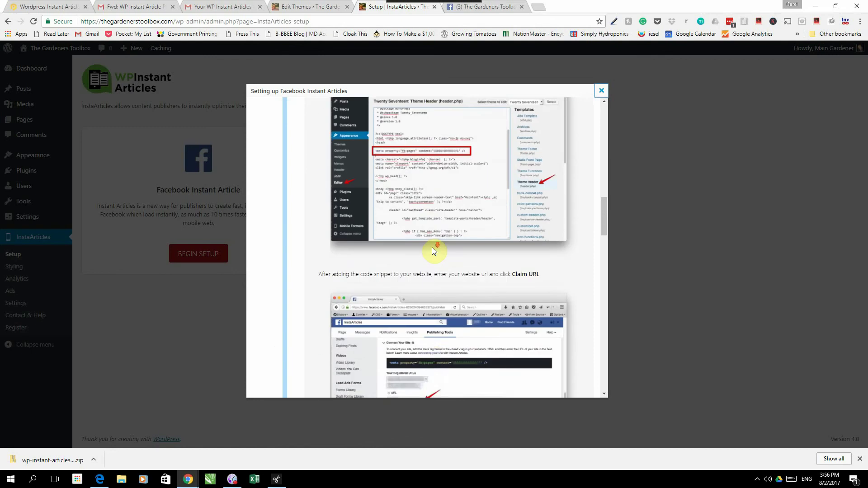
{"action": "scroll", "coordinate": [432, 249], "scroll_direction": "down", "scroll_amount": 4}
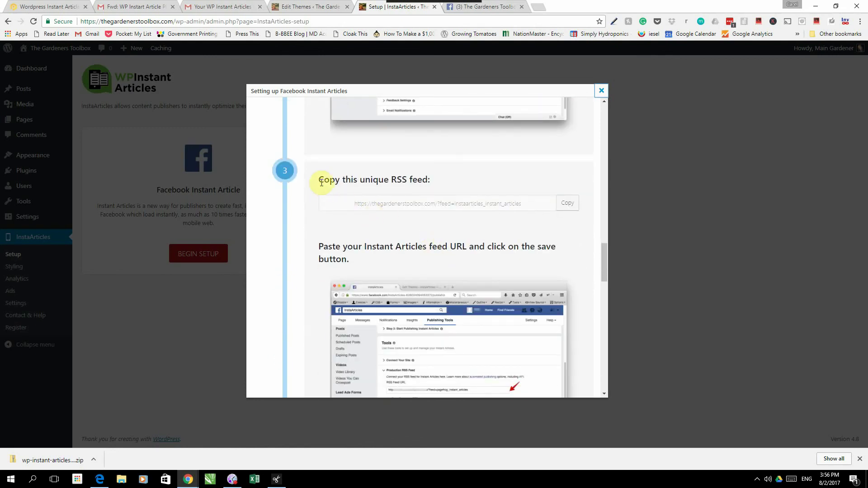
{"action": "left_click", "coordinate": [522, 204]}
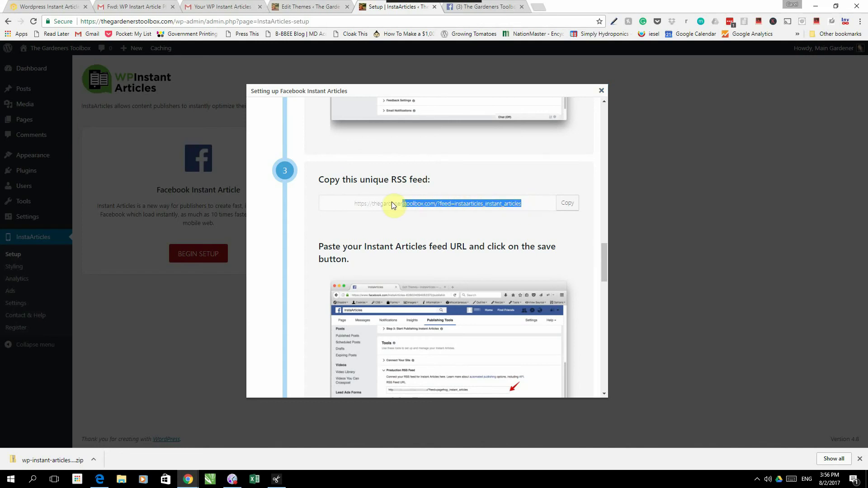
{"action": "left_click", "coordinate": [568, 205]}
Expand Production RSS Feed in the Facebook page's Instant Articles tools and try to paste the feed address as the RSS Feed URL.
{"action": "left_click", "coordinate": [493, 7]}
{"action": "scroll", "coordinate": [374, 258], "scroll_direction": "down", "scroll_amount": 1}
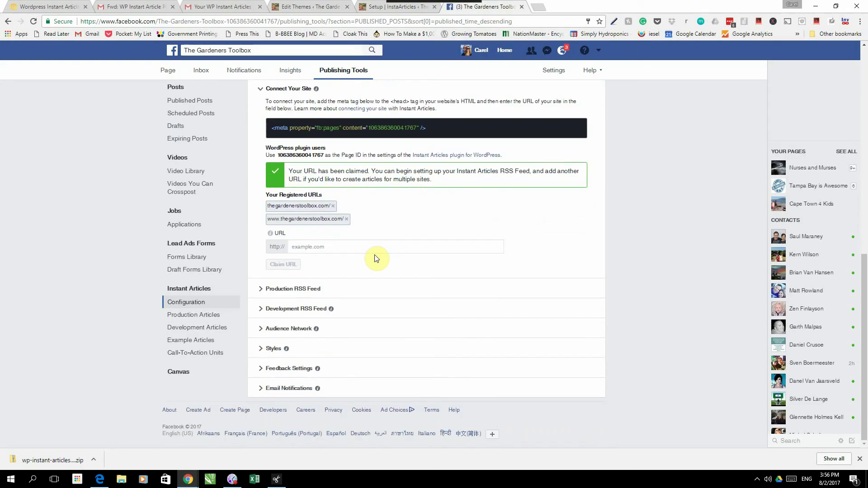
{"action": "left_click", "coordinate": [262, 293]}
{"action": "left_click", "coordinate": [300, 326]}
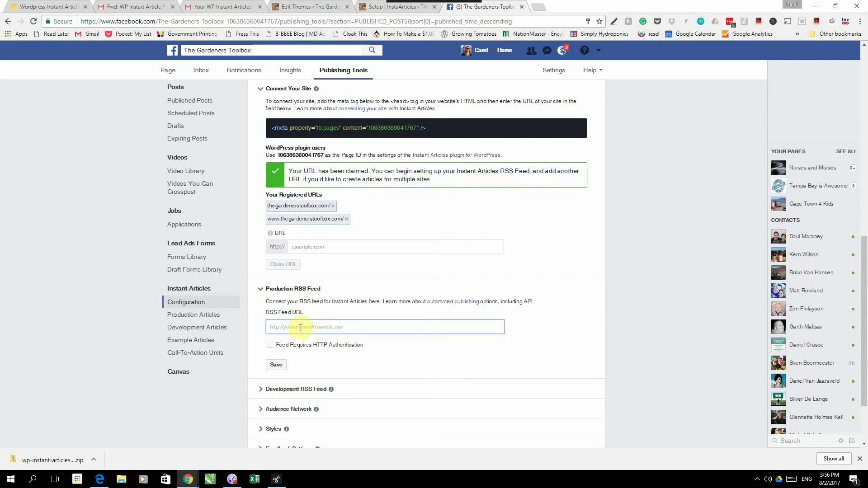
{"action": "key", "text": "ctrl+v"}
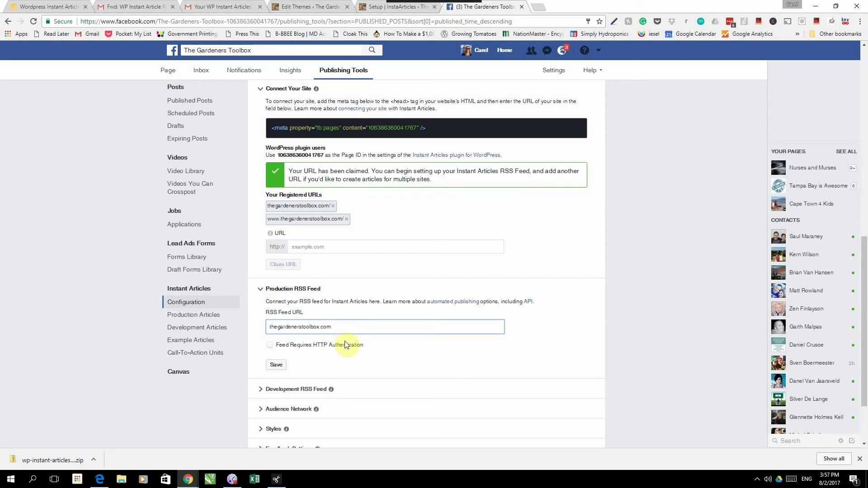
{"action": "left_click_drag", "start_coordinate": [340, 326], "coordinate": [247, 334]}
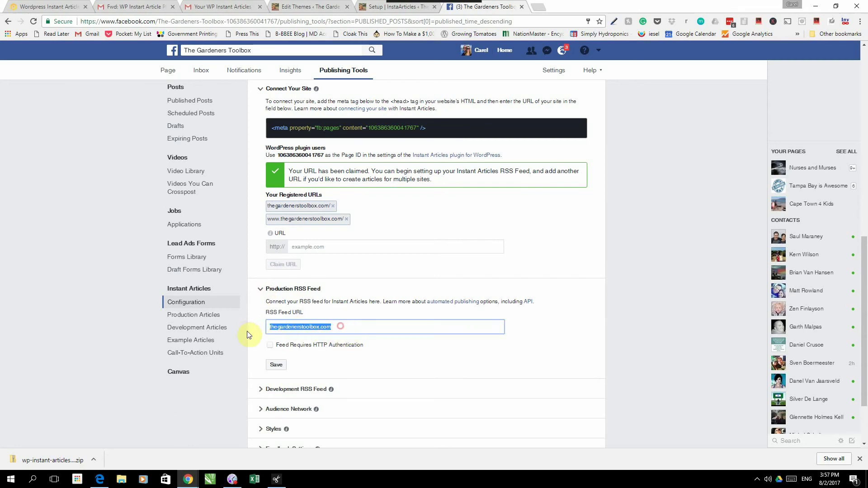
{"action": "left_click", "coordinate": [375, 7]}
{"action": "left_click_drag", "start_coordinate": [522, 203], "coordinate": [347, 209]}
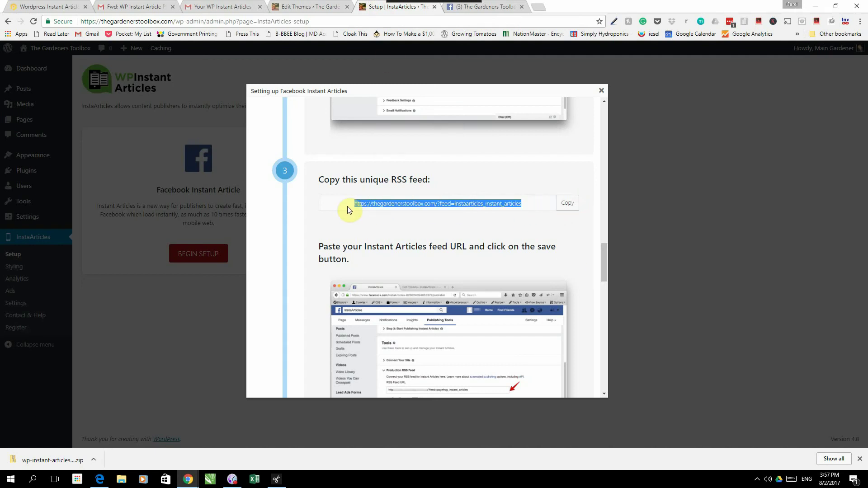
{"action": "left_click", "coordinate": [506, 7]}
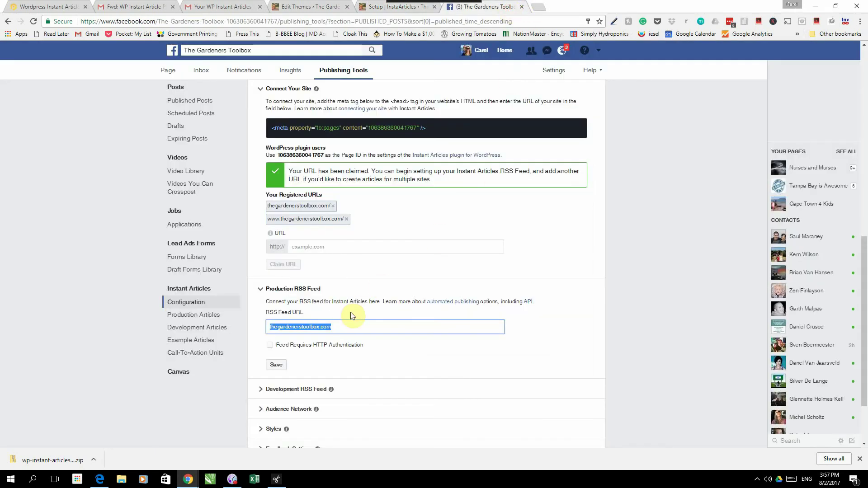
{"action": "key", "text": "ctrl+v"}
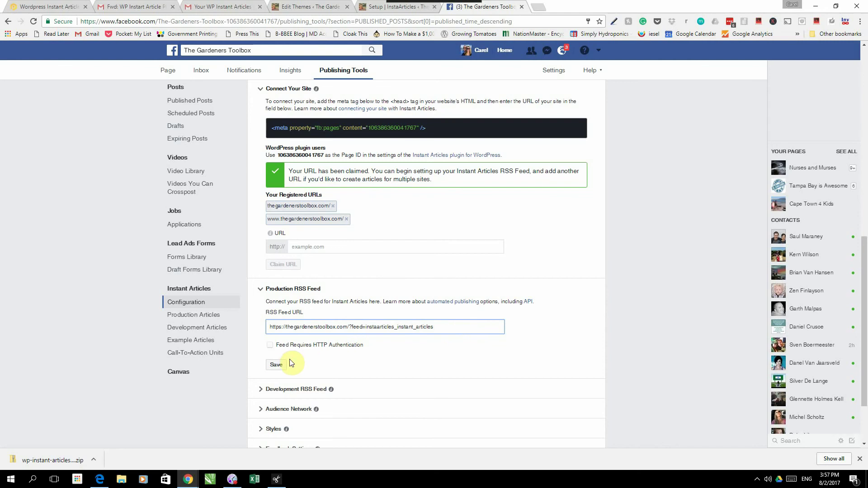
{"action": "left_click", "coordinate": [277, 365]}
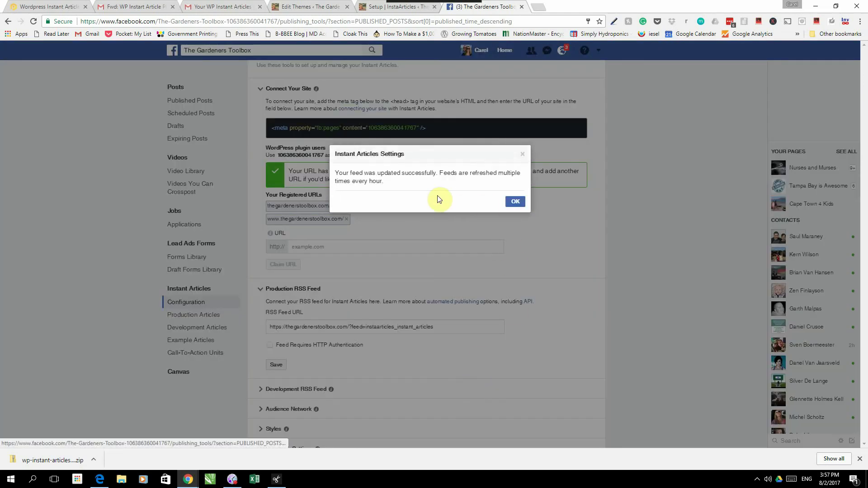
{"action": "left_click", "coordinate": [516, 203]}
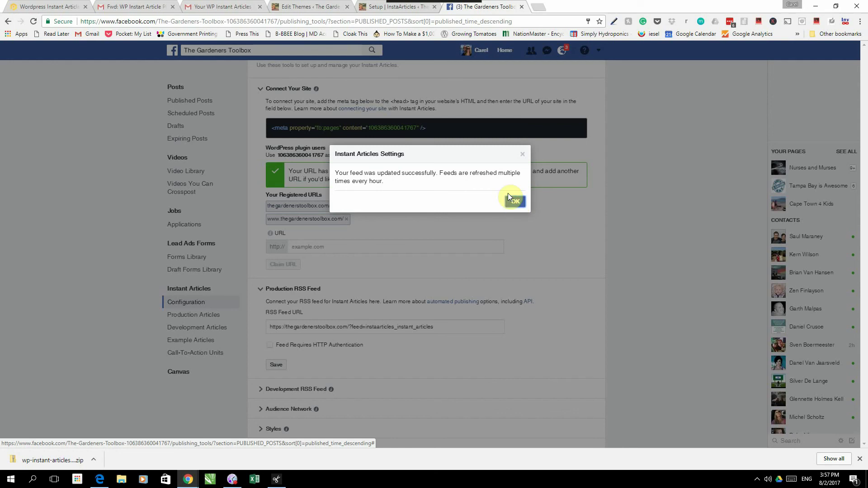
{"action": "left_click", "coordinate": [512, 199]}
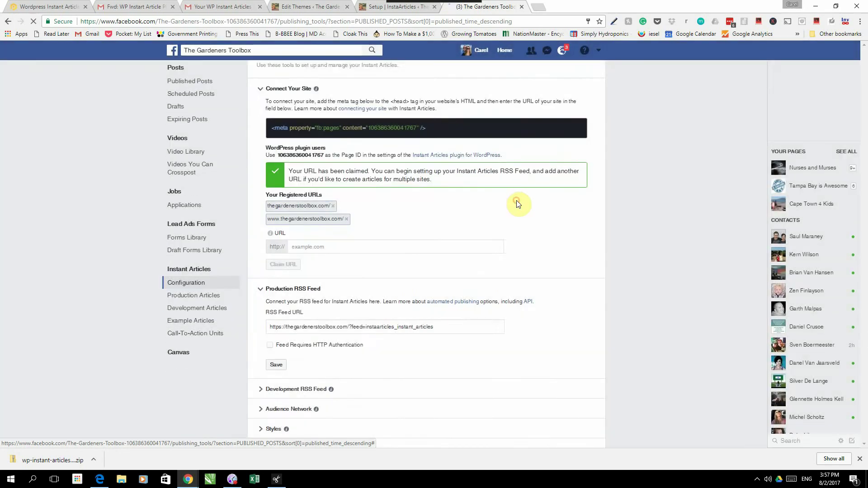
Reopen the Facebook page's Instant Articles configuration and review the Initial Setup steps, including the requirements to submit for review.
{"action": "scroll", "coordinate": [567, 214], "scroll_direction": "down", "scroll_amount": 2}
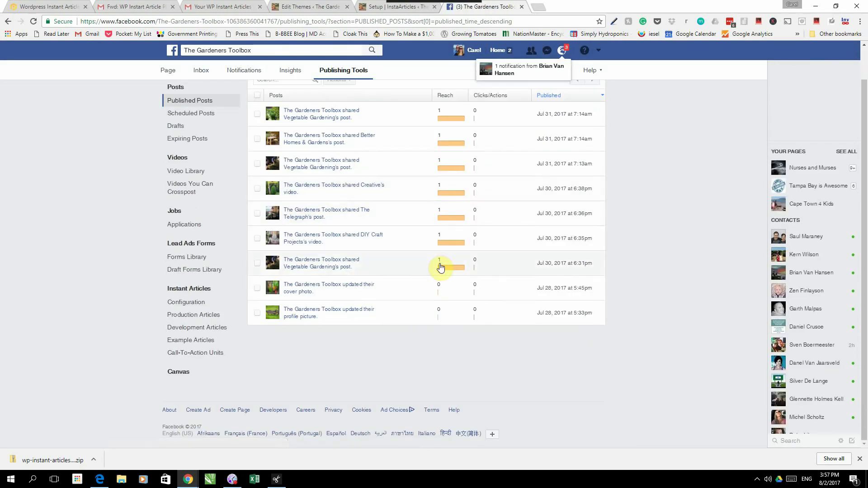
{"action": "left_click", "coordinate": [193, 305]}
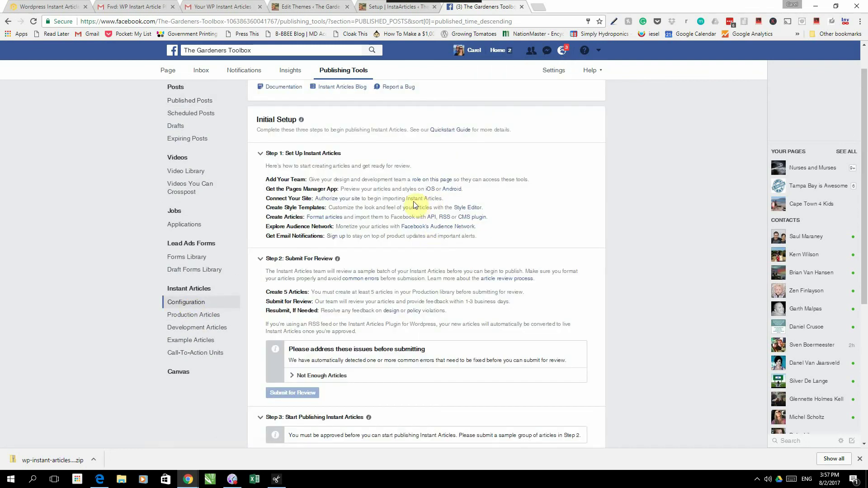
{"action": "scroll", "coordinate": [389, 188], "scroll_direction": "down", "scroll_amount": 3}
{"action": "scroll", "coordinate": [382, 187], "scroll_direction": "down", "scroll_amount": 2}
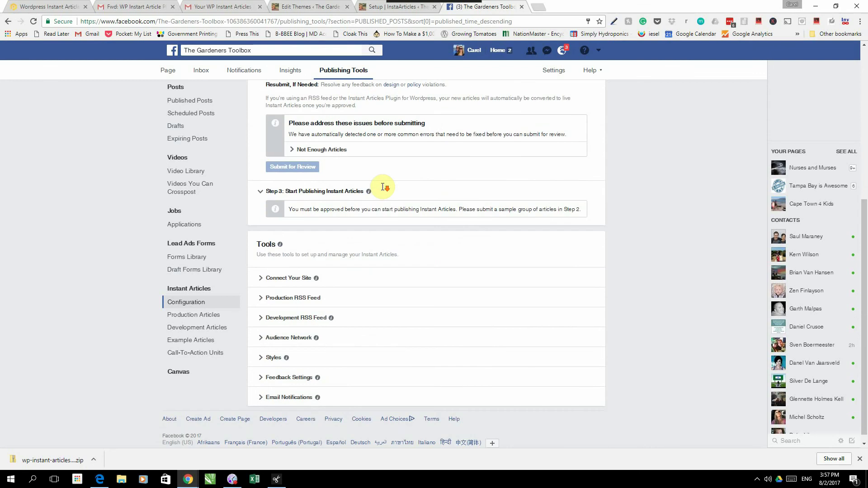
{"action": "scroll", "coordinate": [383, 190], "scroll_direction": "up", "scroll_amount": 6}
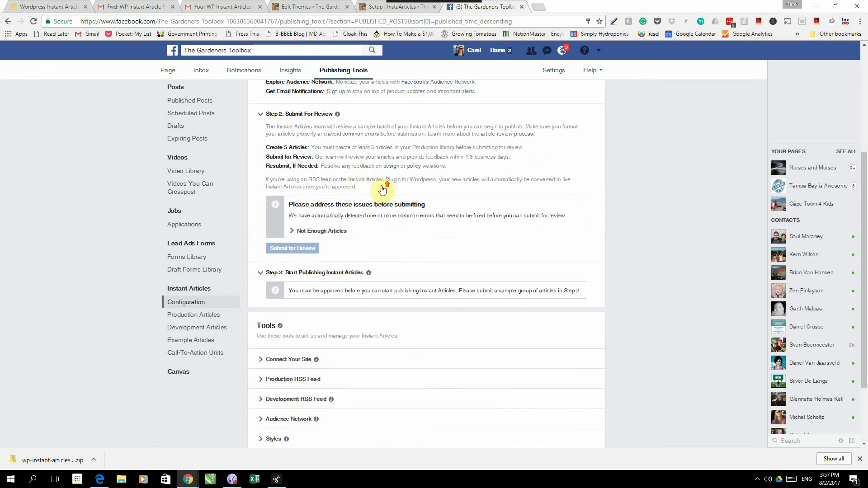
Close the WordPress plugin's setup guide and look through the AMP HTML options on the InstaArticles Styling page.
{"action": "left_click", "coordinate": [381, 9]}
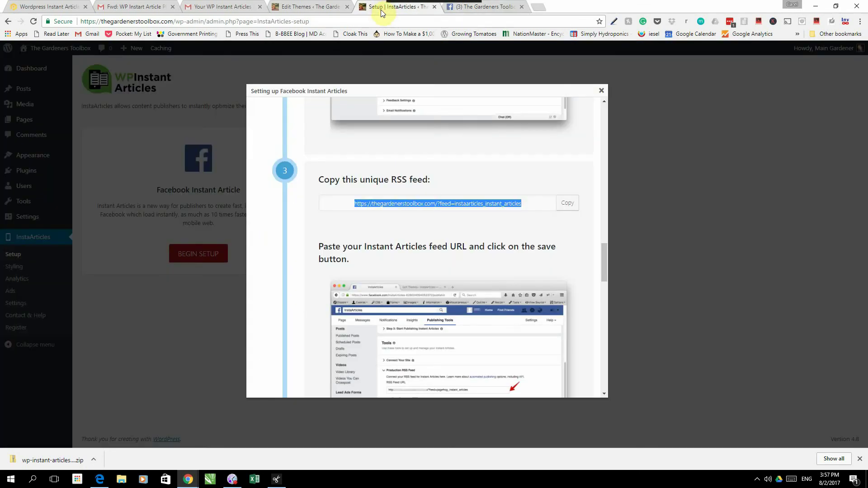
{"action": "left_click", "coordinate": [599, 93]}
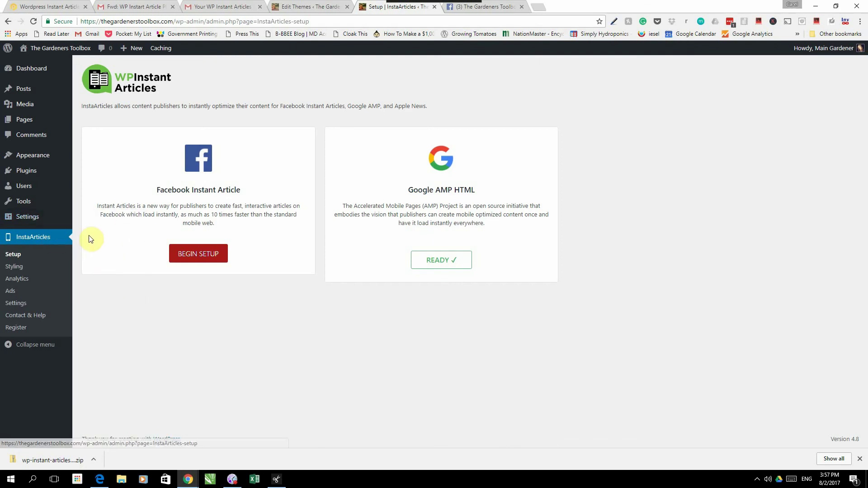
{"action": "mouse_move", "coordinate": [58, 227]}
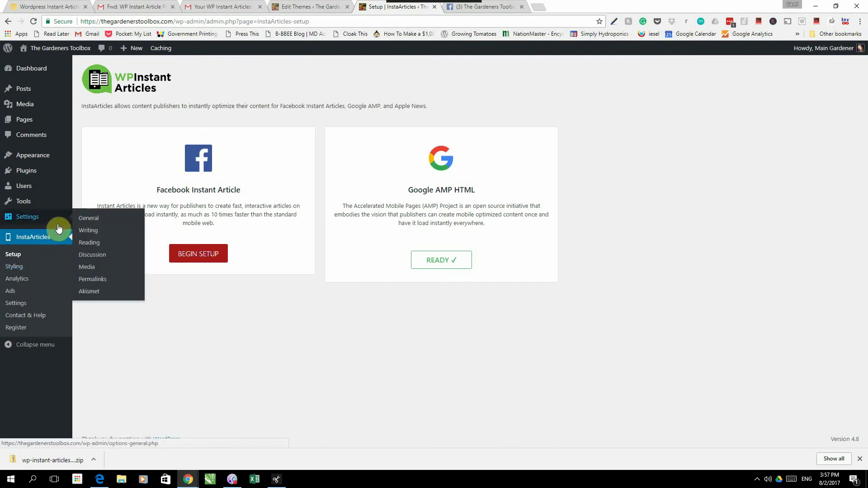
{"action": "left_click", "coordinate": [18, 269]}
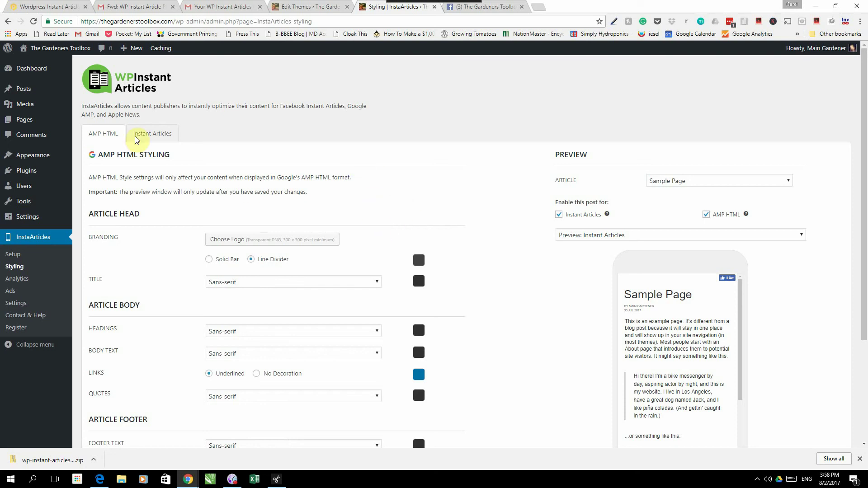
{"action": "left_click", "coordinate": [251, 258]}
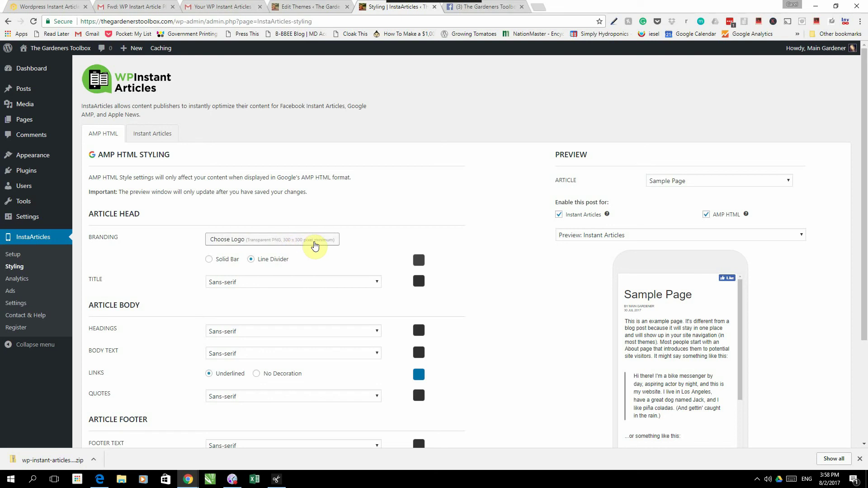
{"action": "scroll", "coordinate": [299, 233], "scroll_direction": "down", "scroll_amount": 3}
{"action": "scroll", "coordinate": [299, 233], "scroll_direction": "up", "scroll_amount": 3}
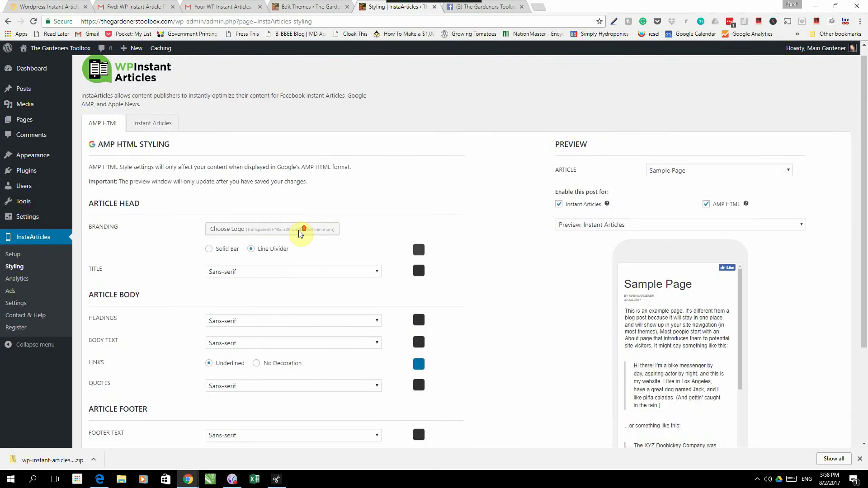
{"action": "scroll", "coordinate": [298, 232], "scroll_direction": "up", "scroll_amount": 1}
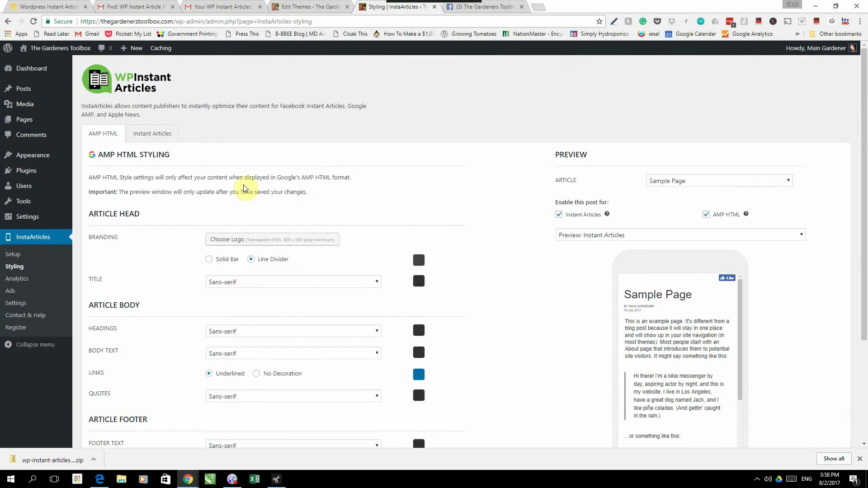
Look through the Facebook Instant Article styling instructions and open the InstaArticles Analytics page.
{"action": "left_click", "coordinate": [152, 133]}
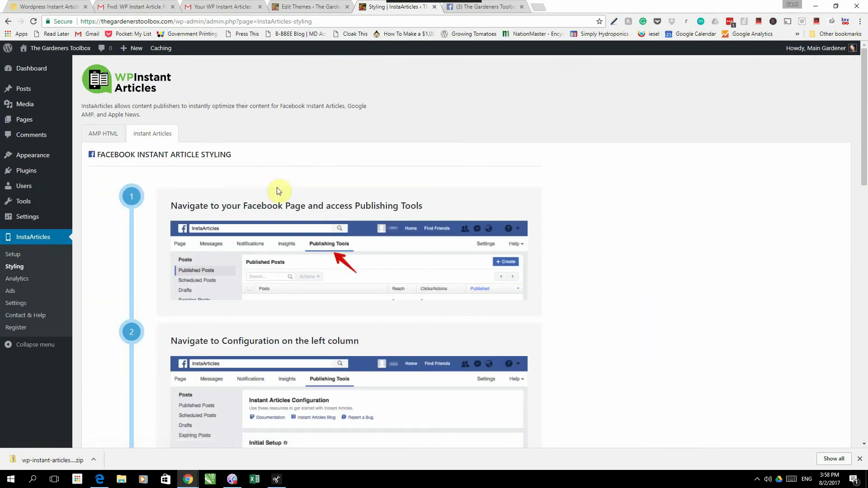
{"action": "scroll", "coordinate": [277, 190], "scroll_direction": "down", "scroll_amount": 7}
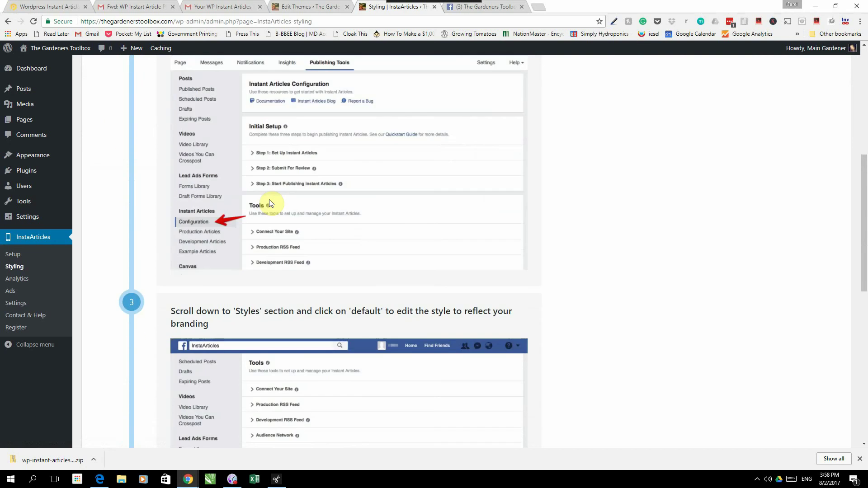
{"action": "scroll", "coordinate": [269, 200], "scroll_direction": "down", "scroll_amount": 3}
{"action": "scroll", "coordinate": [269, 199], "scroll_direction": "up", "scroll_amount": 10}
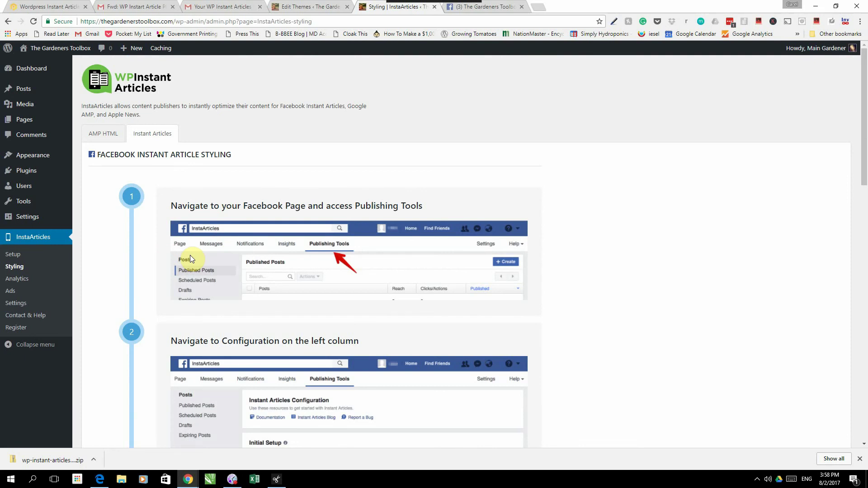
{"action": "left_click", "coordinate": [18, 278]}
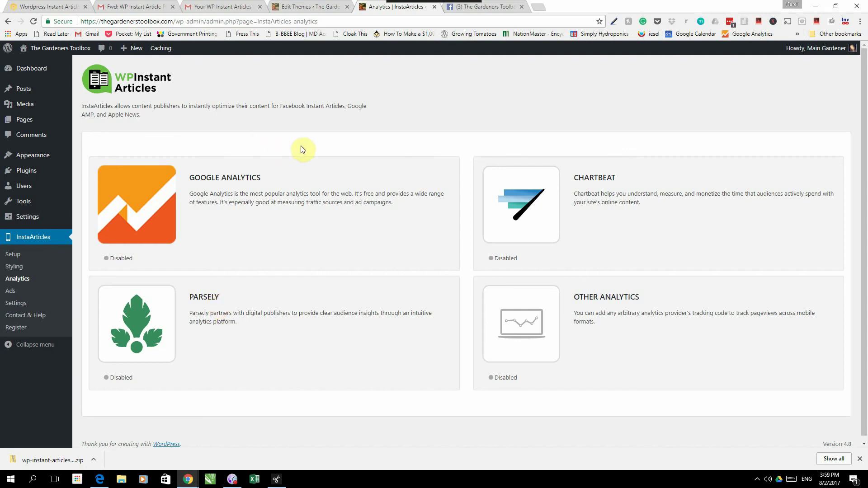
Look over the InstaArticles Ads page, and open the plugin's Settings page to review the Facebook Instant Articles options for published and new posts.
{"action": "left_click", "coordinate": [10, 293]}
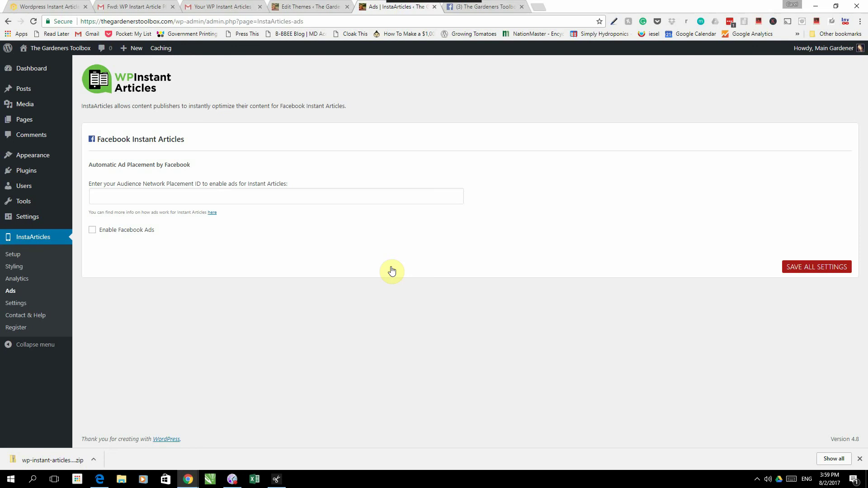
{"action": "left_click", "coordinate": [20, 305]}
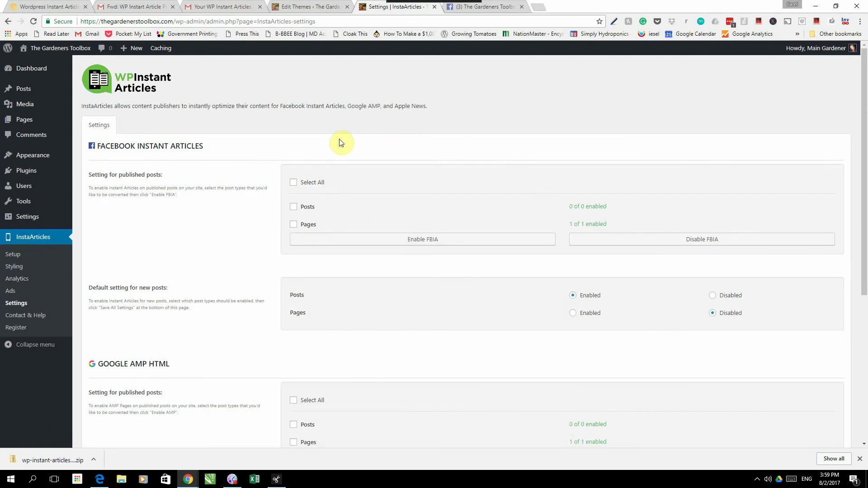
{"action": "scroll", "coordinate": [340, 140], "scroll_direction": "down", "scroll_amount": 1}
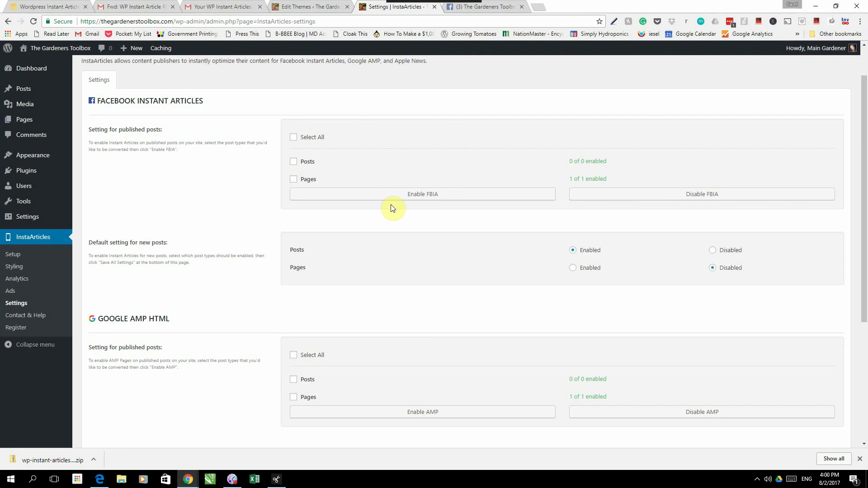
{"action": "scroll", "coordinate": [305, 178], "scroll_direction": "down", "scroll_amount": 1}
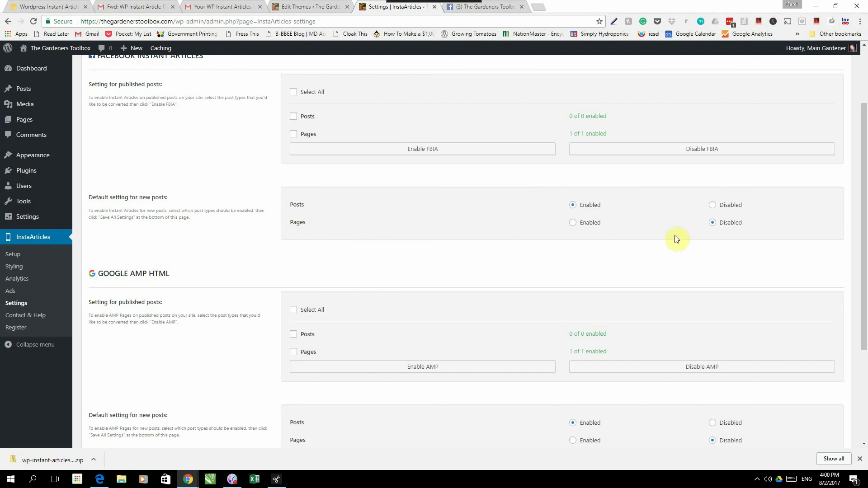
Enable forcing AMP compliance by removing other plugins/functions from AMP pages in the Google AMP HTML settings, and save all settings.
{"action": "scroll", "coordinate": [669, 230], "scroll_direction": "down", "scroll_amount": 2}
{"action": "scroll", "coordinate": [434, 211], "scroll_direction": "down", "scroll_amount": 2}
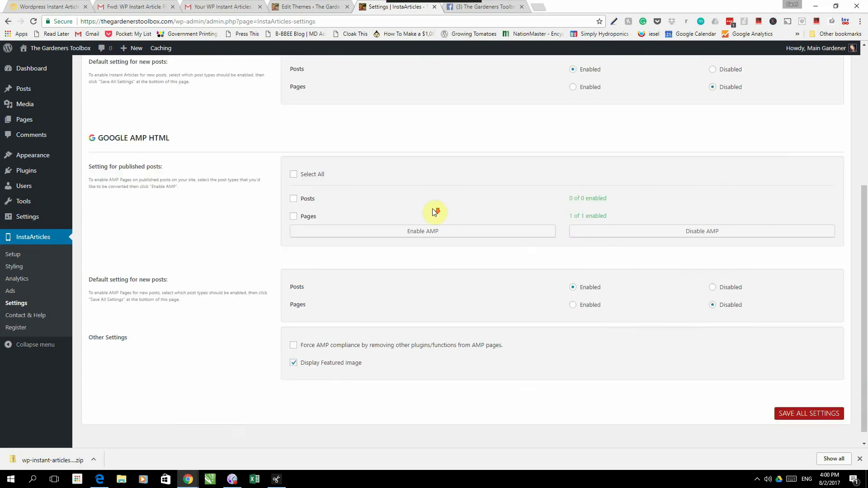
{"action": "scroll", "coordinate": [271, 181], "scroll_direction": "down", "scroll_amount": 1}
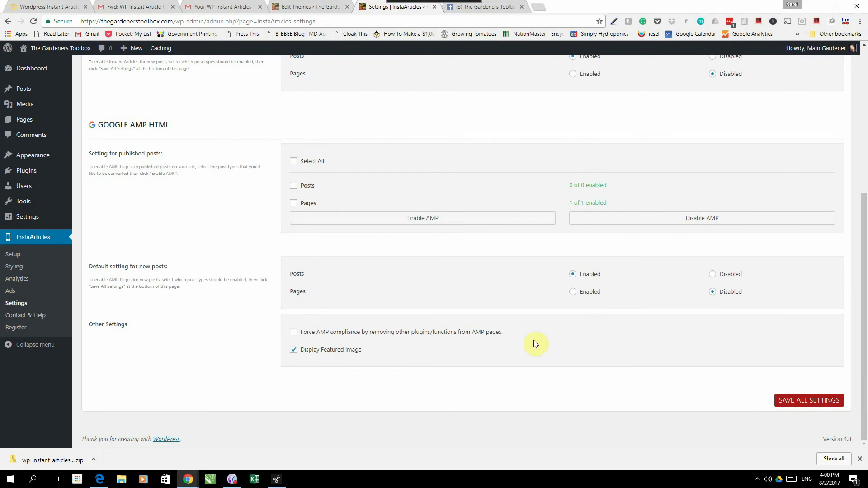
{"action": "left_click", "coordinate": [293, 332]}
{"action": "left_click", "coordinate": [799, 400]}
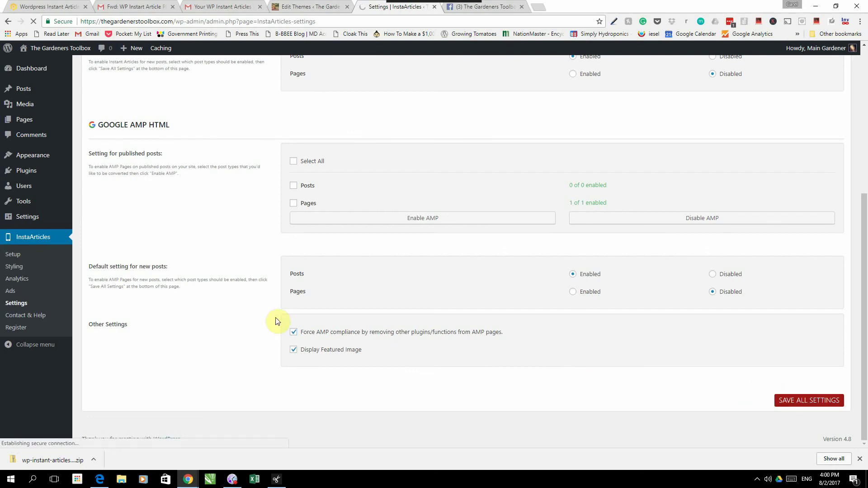